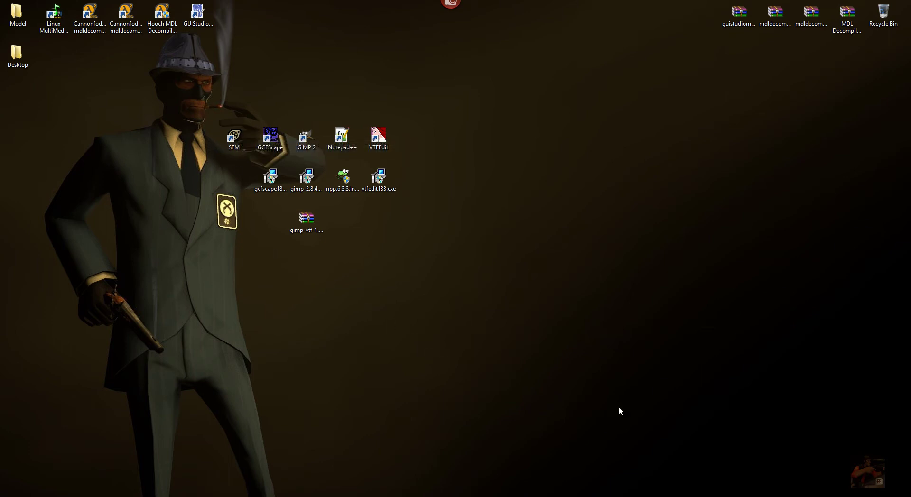
Step: Search the Steam Store for 'SFM', view the Source Filmmaker page, then minimize Steam
{"action": "right_click", "coordinate": [594, 494]}
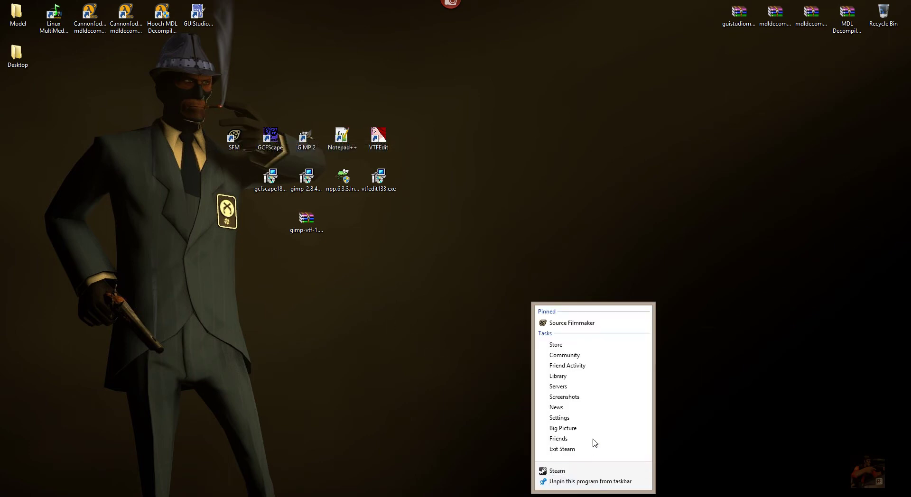
{"action": "left_click", "coordinate": [565, 345]}
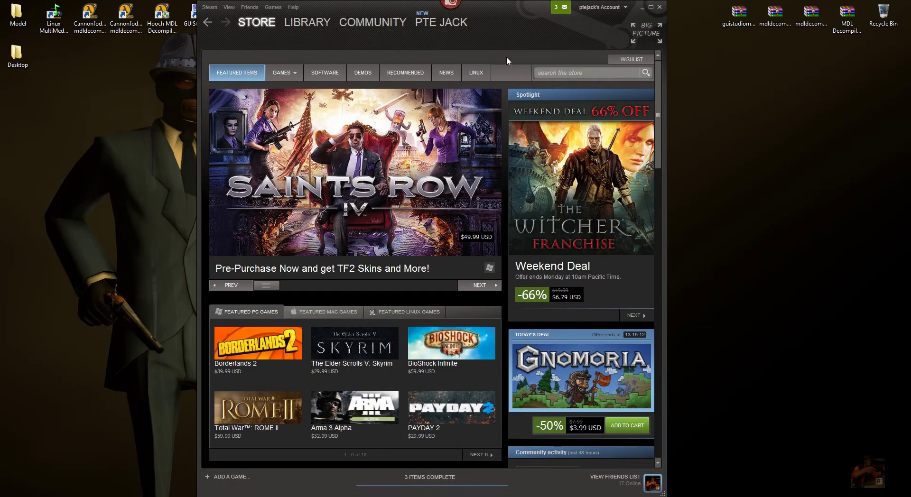
{"action": "left_click", "coordinate": [610, 69]}
{"action": "type", "text": "SFM"}
{"action": "key", "text": "Return"}
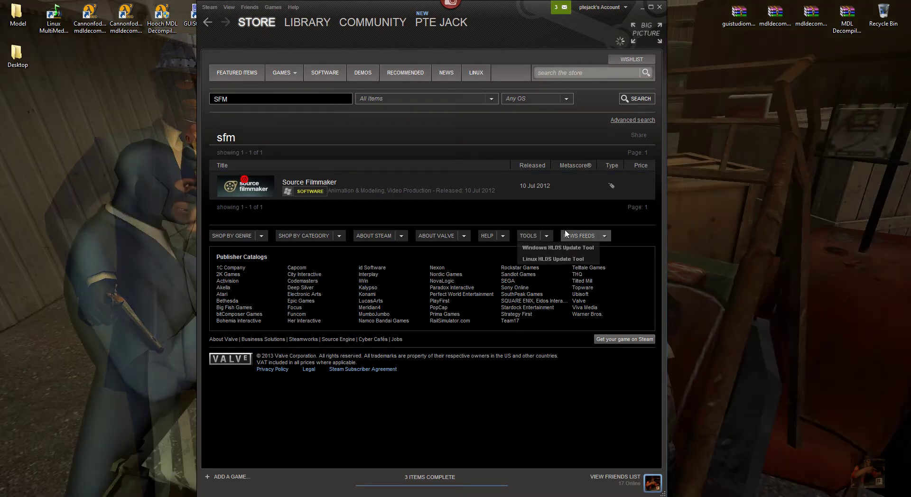
{"action": "left_click", "coordinate": [555, 246]}
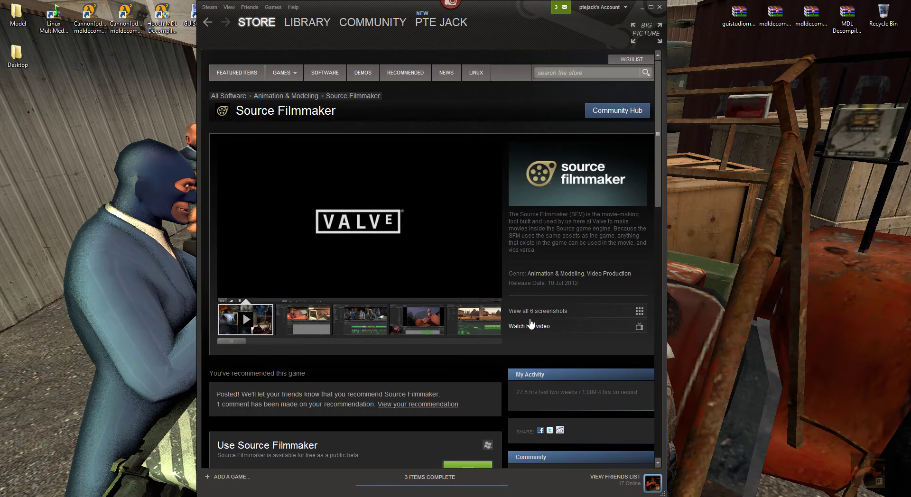
{"action": "scroll", "coordinate": [527, 299], "scroll_direction": "down", "scroll_amount": 3}
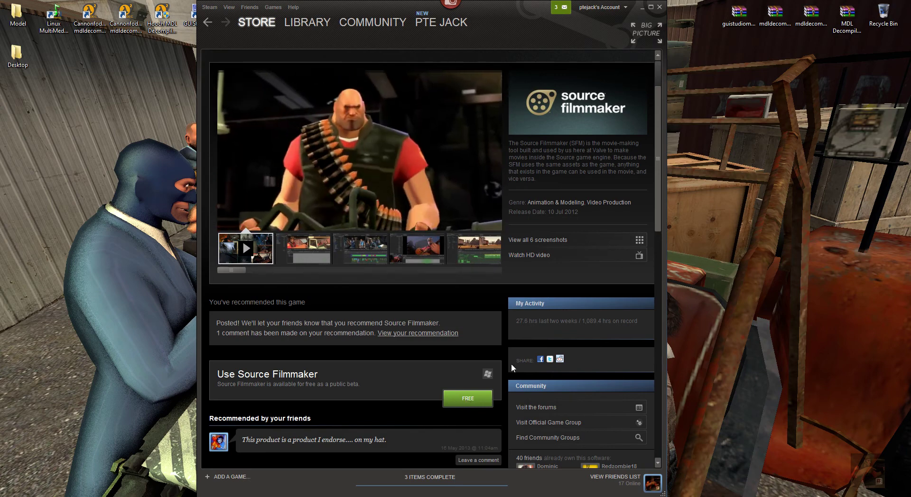
{"action": "left_click", "coordinate": [643, 8]}
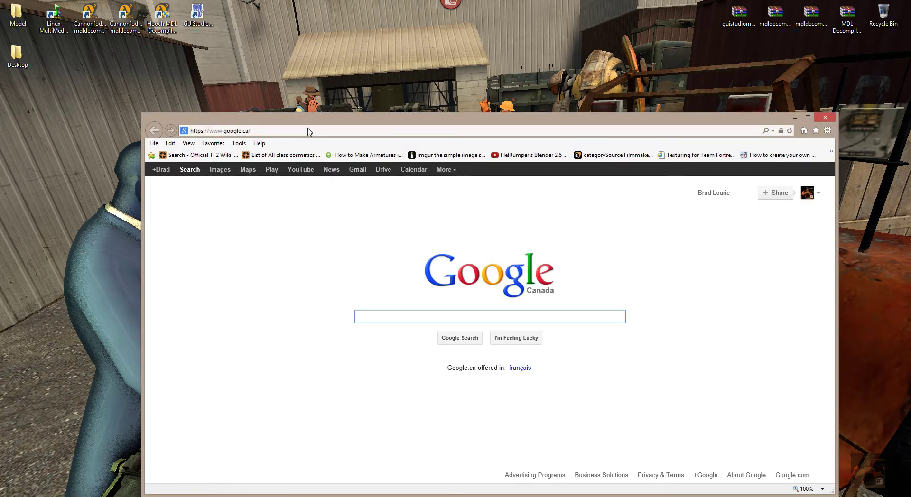
Step: Go to sourcefilmmaker.com in the address bar, then close Internet Explorer
{"action": "left_click_drag", "start_coordinate": [319, 104], "coordinate": [314, 71]}
{"action": "left_click", "coordinate": [291, 83]}
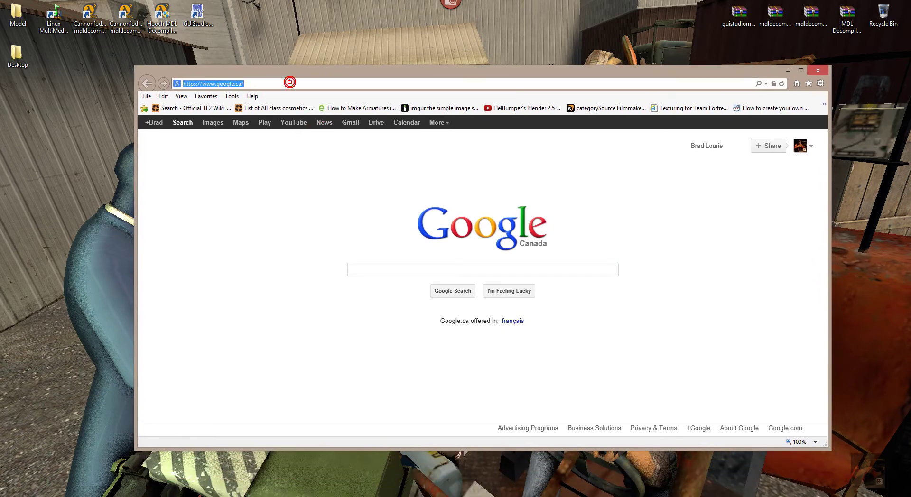
{"action": "type", "text": "sourcefilmmaker.com/"}
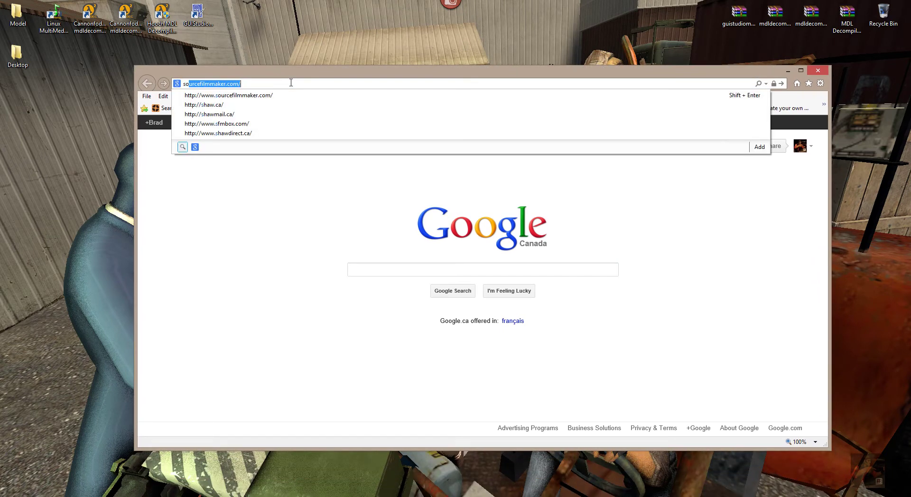
{"action": "key", "text": "Return"}
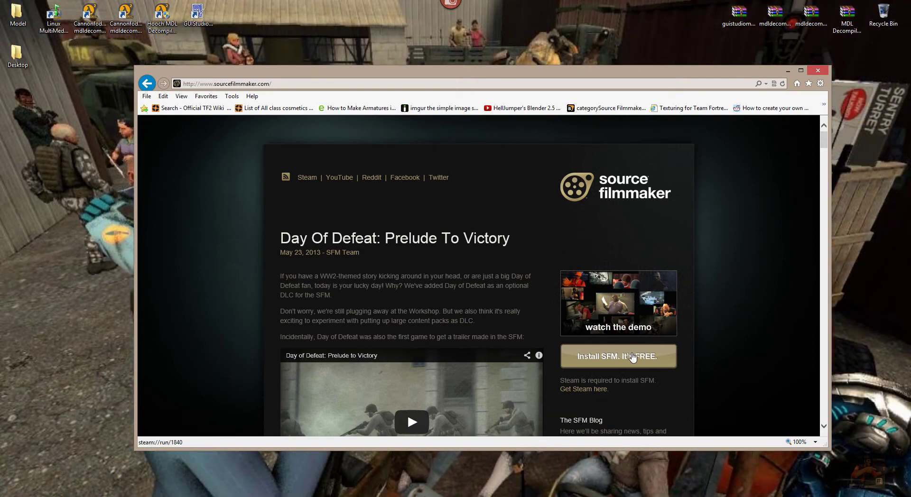
{"action": "left_click", "coordinate": [817, 71]}
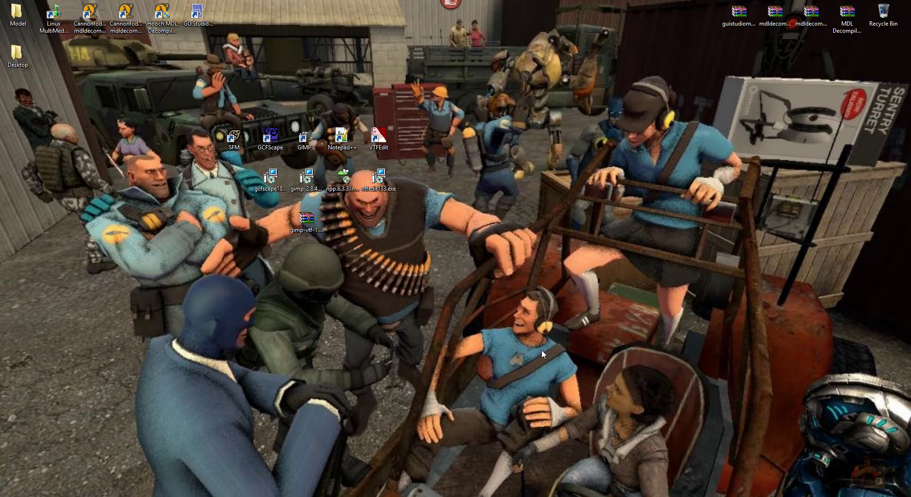
Step: Launch GCFScape from its desktop icon
{"action": "double_click", "coordinate": [271, 136]}
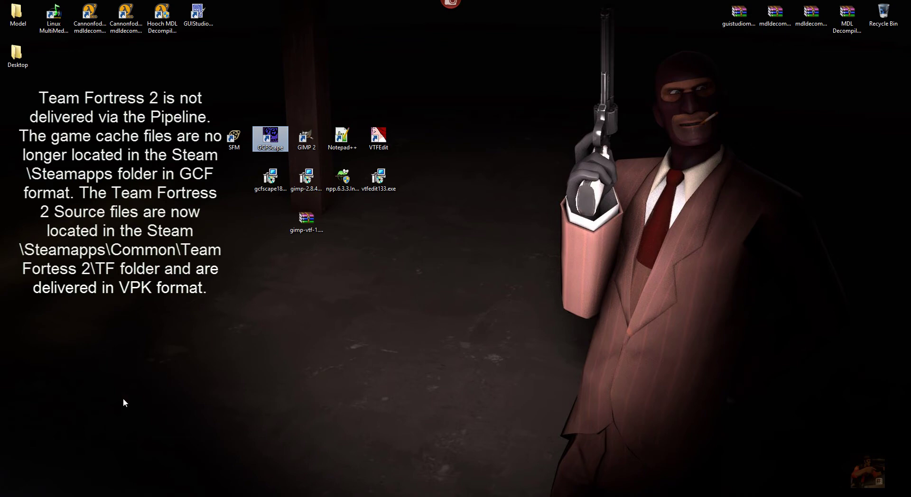
Step: Open bloody good time client.gcf from the steamapps favourite and browse into its pm folder
{"action": "double_click", "coordinate": [271, 139]}
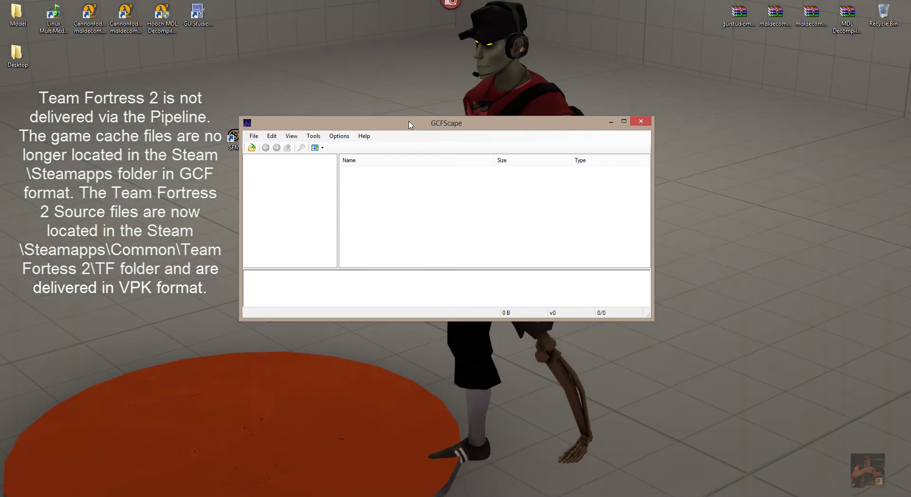
{"action": "left_click", "coordinate": [255, 137]}
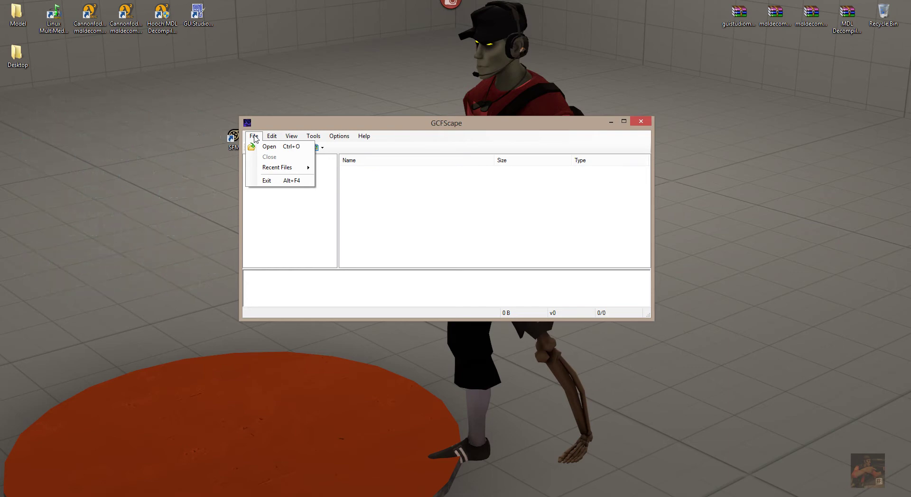
{"action": "left_click", "coordinate": [285, 147]}
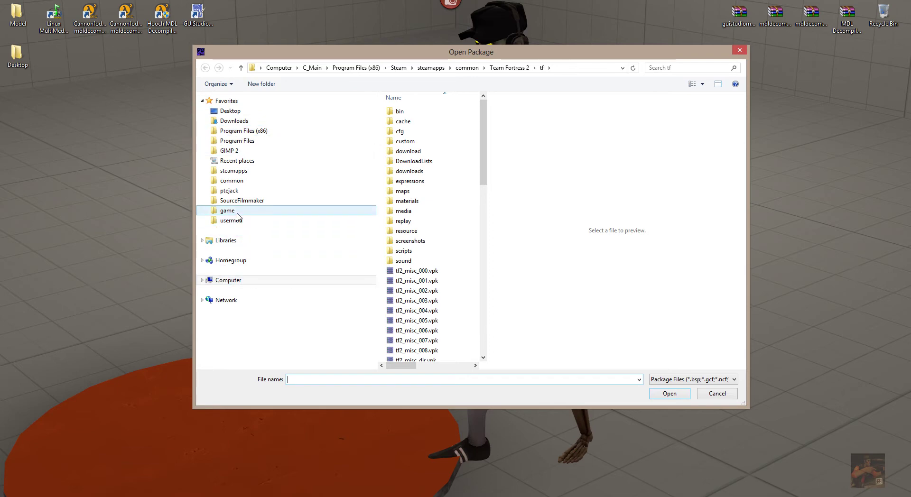
{"action": "left_click", "coordinate": [233, 173]}
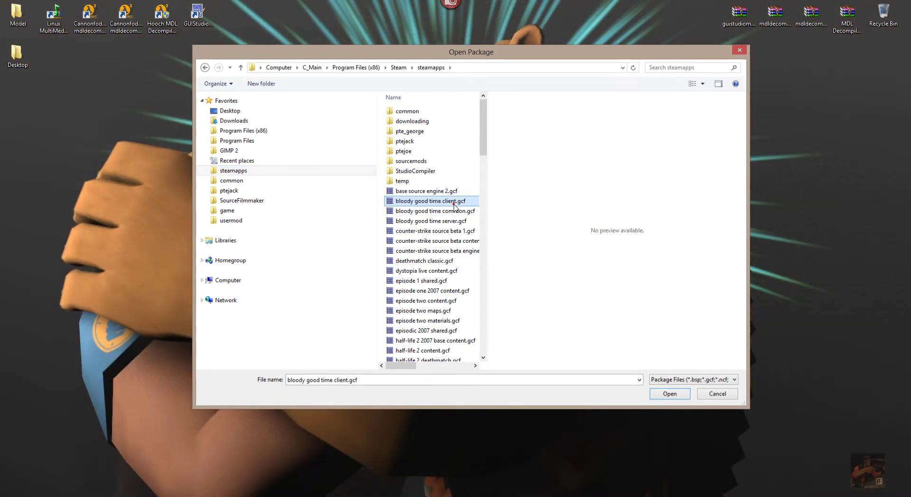
{"action": "double_click", "coordinate": [455, 203]}
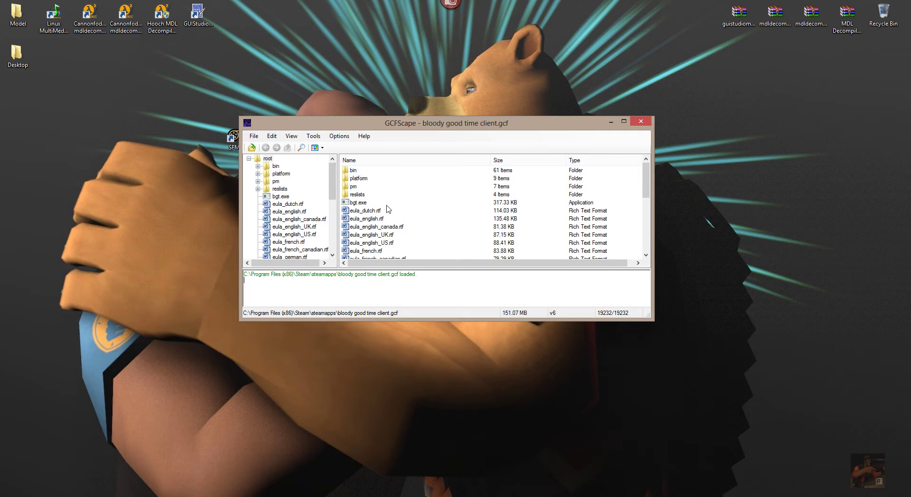
{"action": "double_click", "coordinate": [355, 187]}
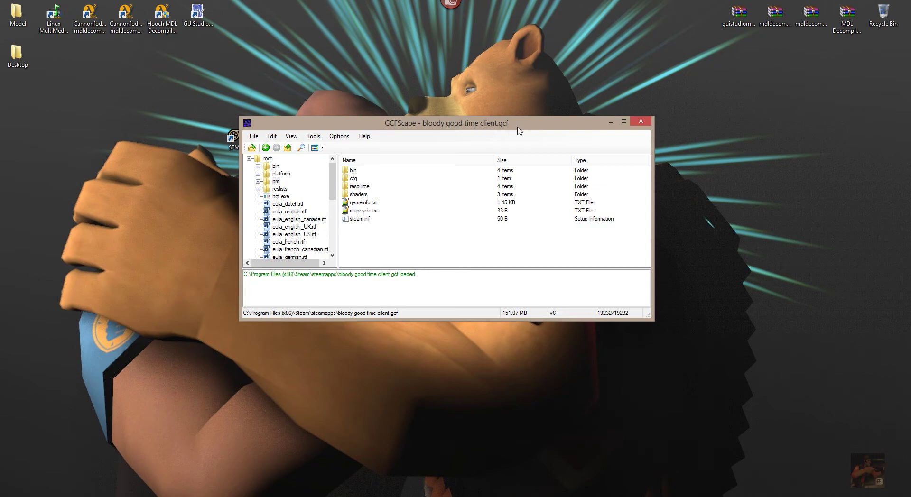
Step: Open bloody good time common.gcf and browse into its pm folder
{"action": "left_click", "coordinate": [252, 148]}
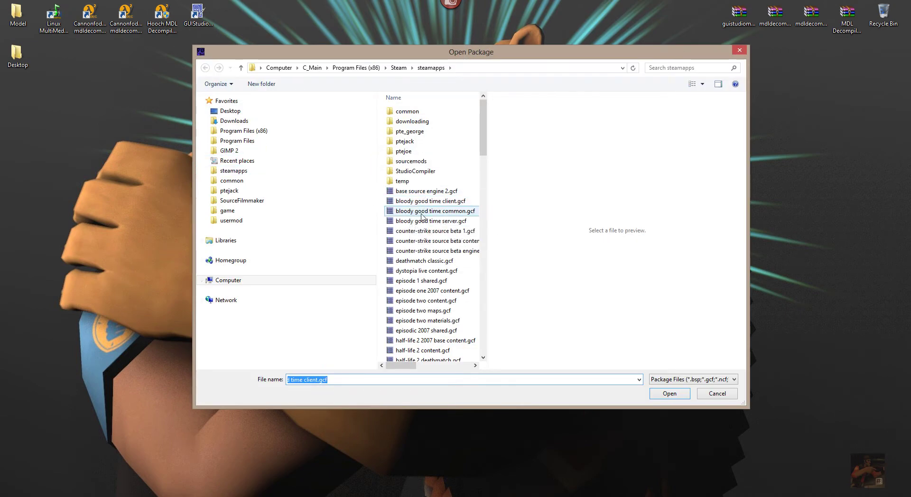
{"action": "double_click", "coordinate": [424, 211]}
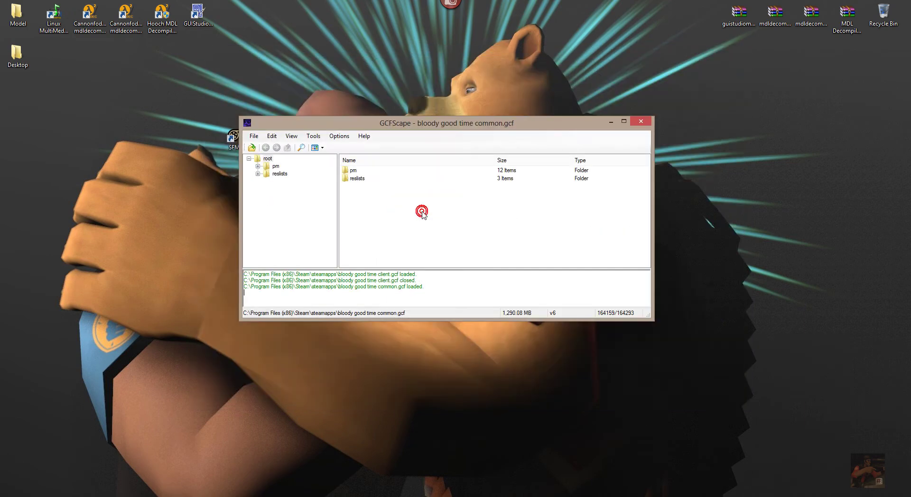
{"action": "double_click", "coordinate": [276, 166]}
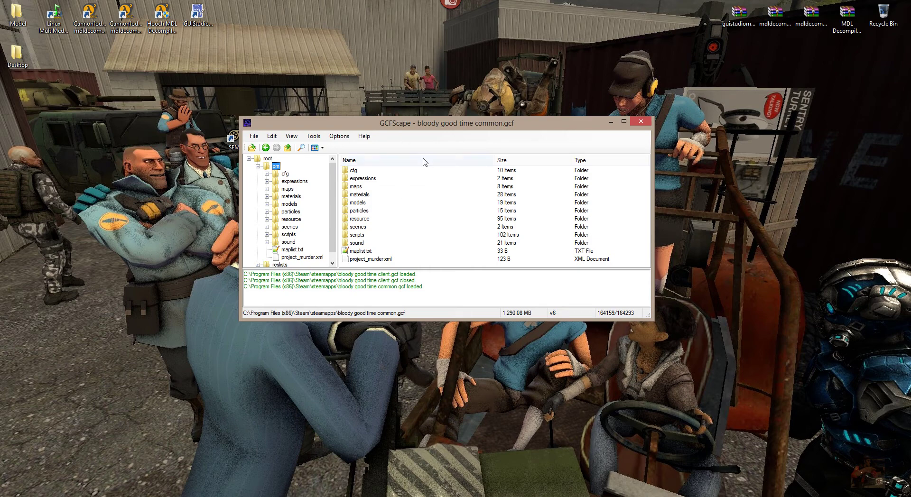
Step: Start opening another package and navigate into the steamapps common folder
{"action": "left_click", "coordinate": [251, 148]}
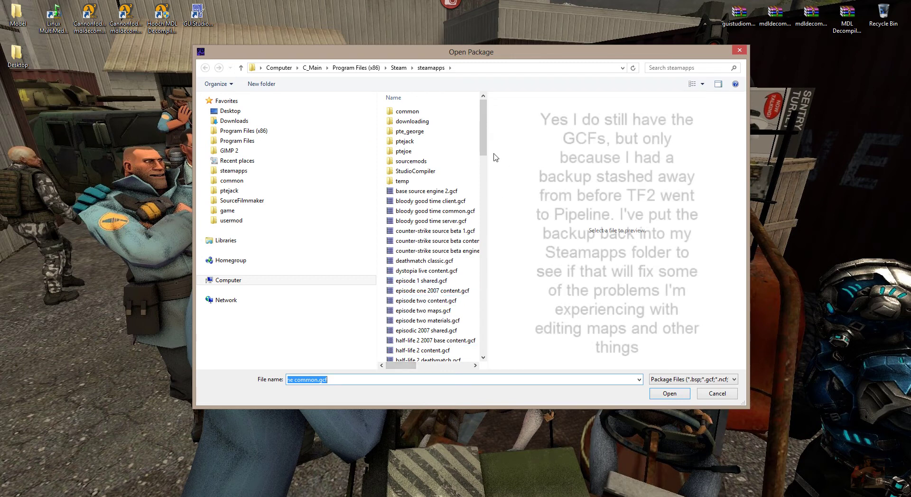
{"action": "left_click_drag", "start_coordinate": [483, 127], "coordinate": [483, 257]}
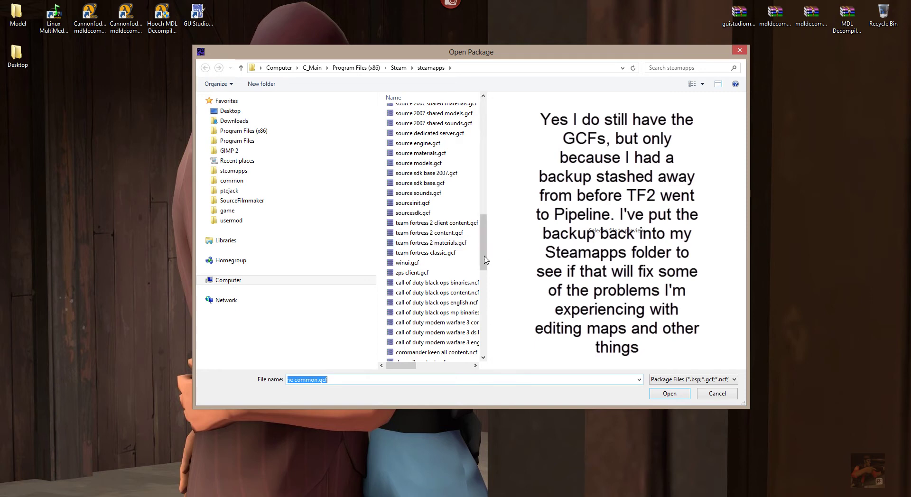
{"action": "left_click_drag", "start_coordinate": [484, 255], "coordinate": [488, 126]}
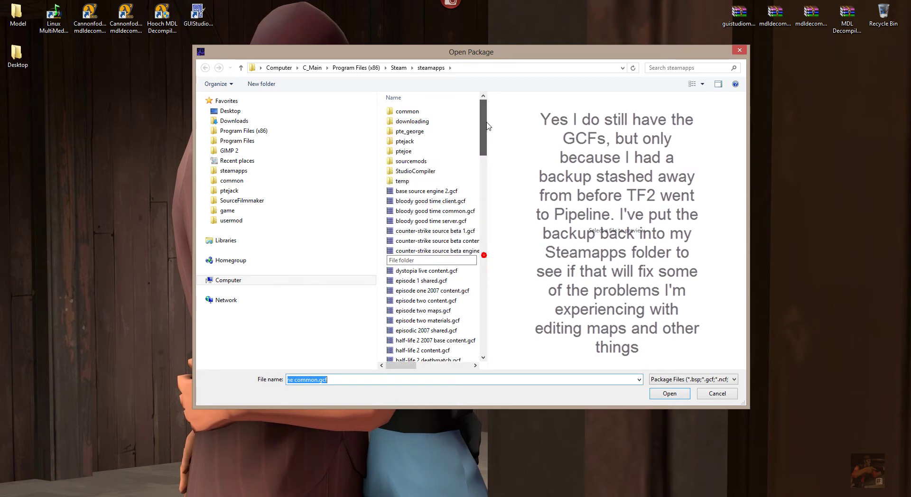
{"action": "left_click", "coordinate": [415, 111]}
{"action": "double_click", "coordinate": [415, 111]}
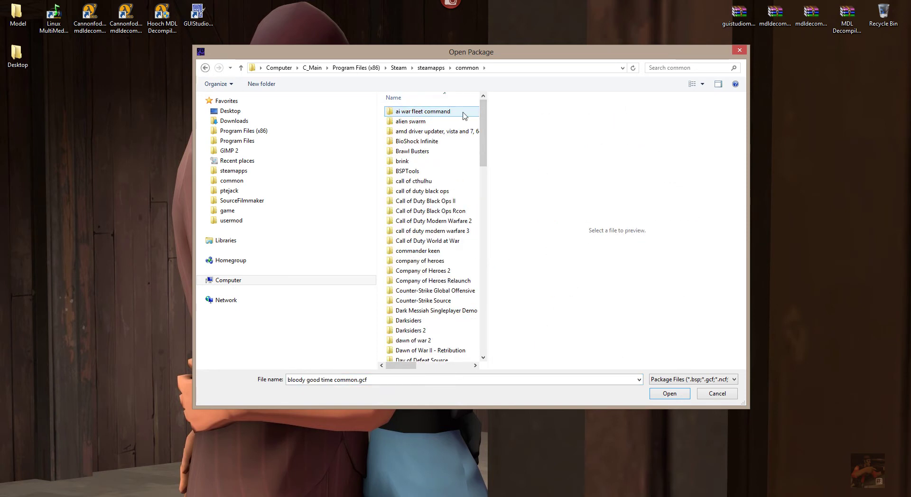
Step: Enter Team Fortress 2\tf and scroll to the tf2_misc and tf2_sound VPK files
{"action": "left_click_drag", "start_coordinate": [485, 112], "coordinate": [489, 289]}
{"action": "double_click", "coordinate": [418, 270]}
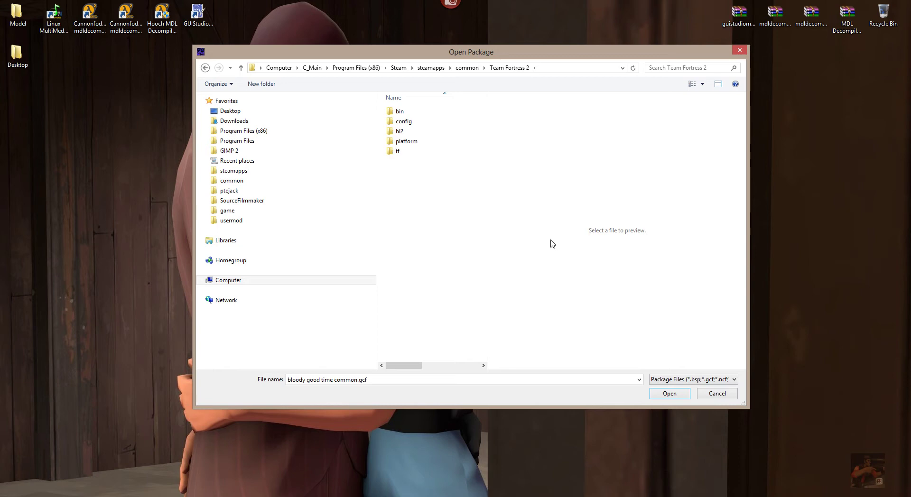
{"action": "double_click", "coordinate": [396, 152]}
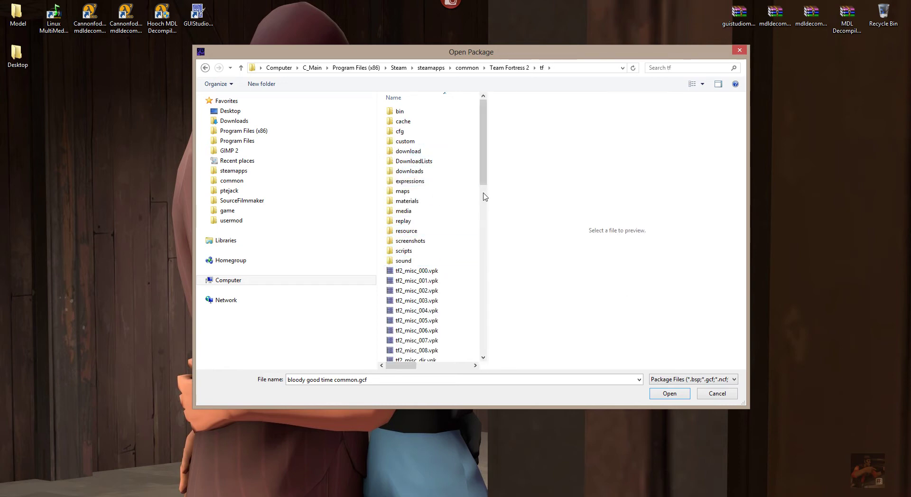
{"action": "left_click_drag", "start_coordinate": [486, 176], "coordinate": [486, 212]}
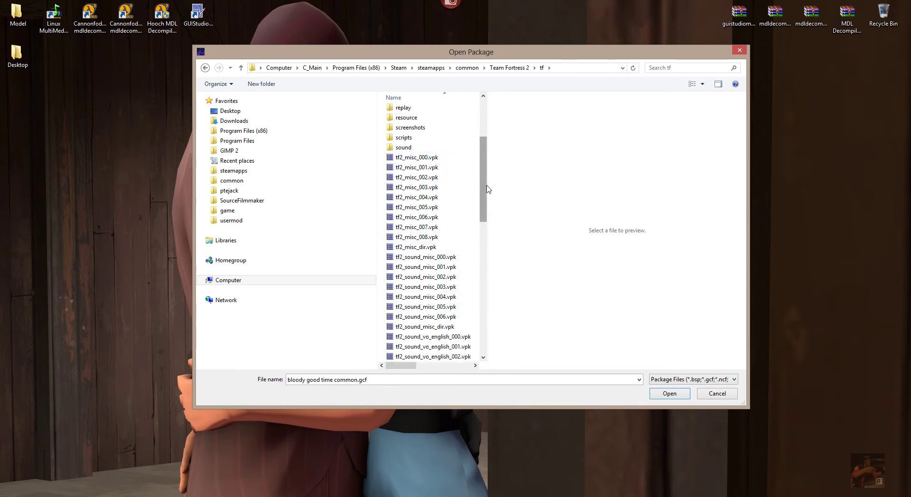
{"action": "scroll", "coordinate": [484, 179], "scroll_direction": "down", "scroll_amount": 2}
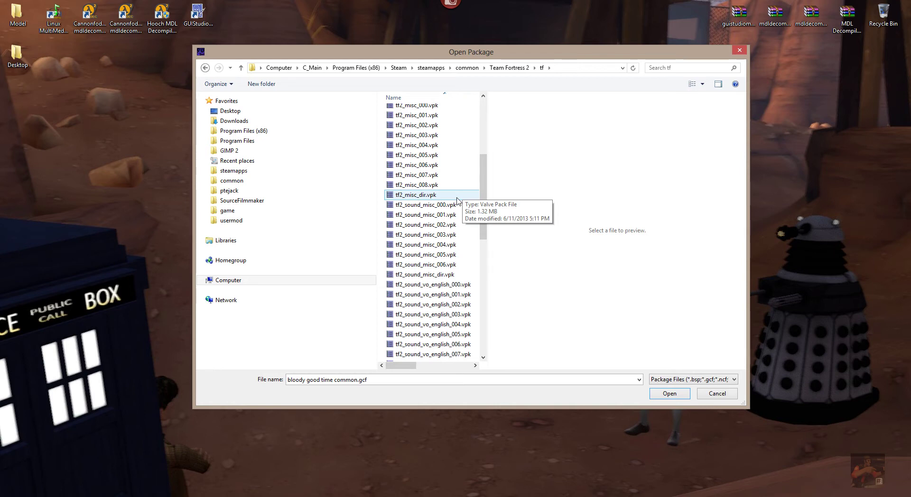
{"action": "left_click_drag", "start_coordinate": [485, 177], "coordinate": [485, 190]}
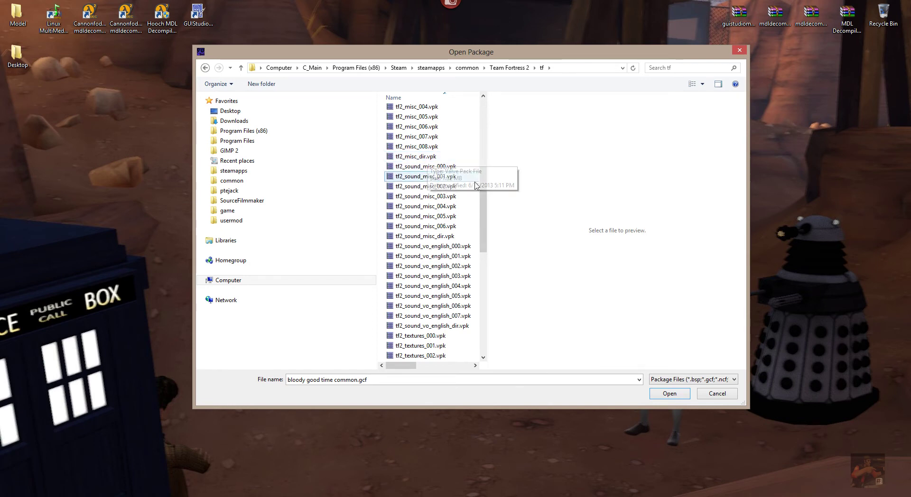
{"action": "left_click_drag", "start_coordinate": [484, 195], "coordinate": [484, 177]}
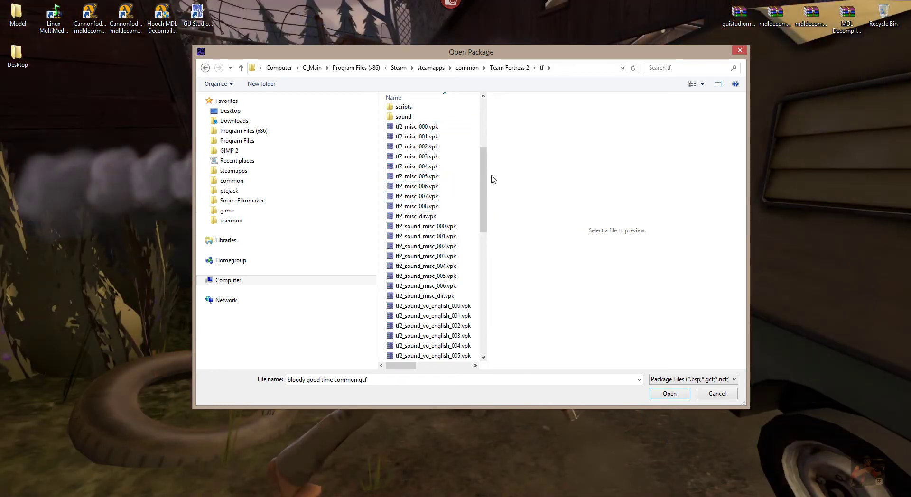
Step: Open tf2_misc_dir.vpk and maximize the GCFScape window
{"action": "double_click", "coordinate": [421, 217]}
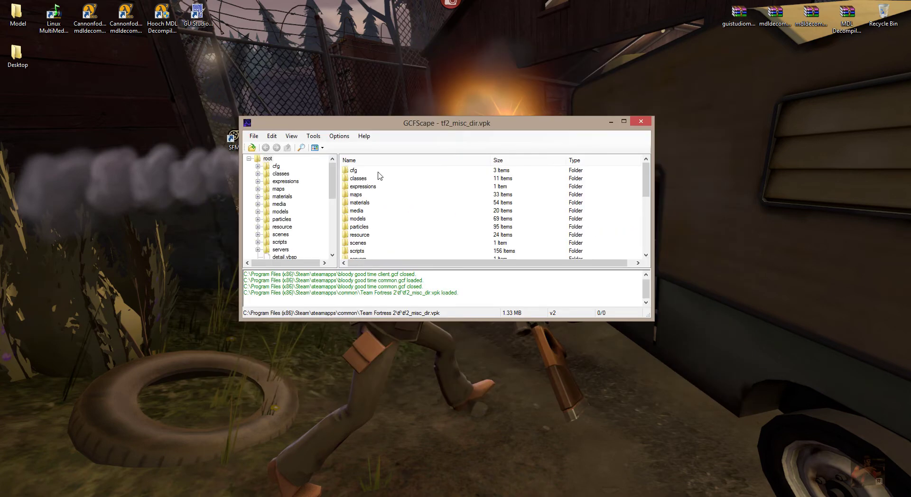
{"action": "double_click", "coordinate": [400, 126]}
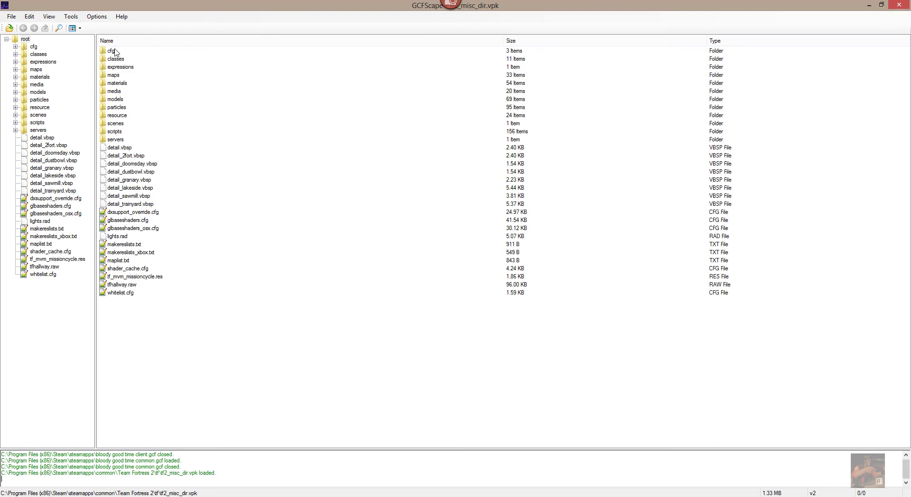
Step: Close GCFScape along with the opened package
{"action": "left_click", "coordinate": [899, 5]}
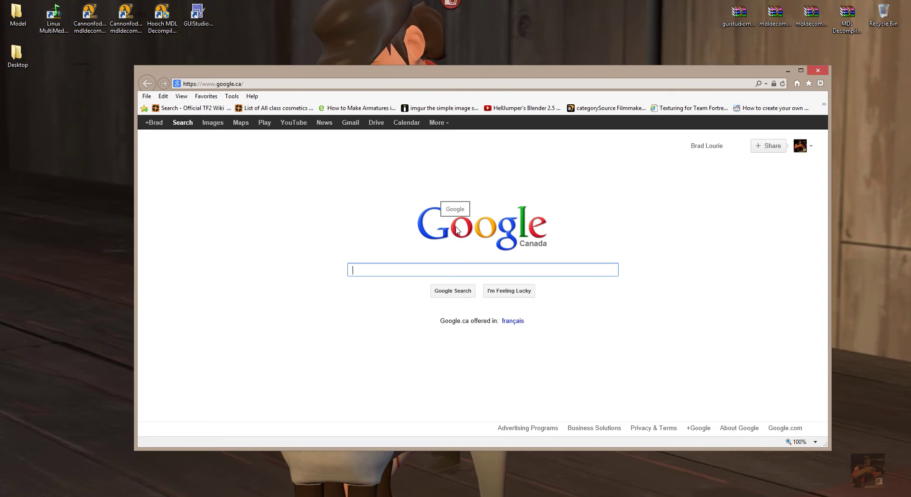
Step: Search Google for 'GIMP', view the gimp.org downloads page, then close the browser
{"action": "type", "text": "GIMP"}
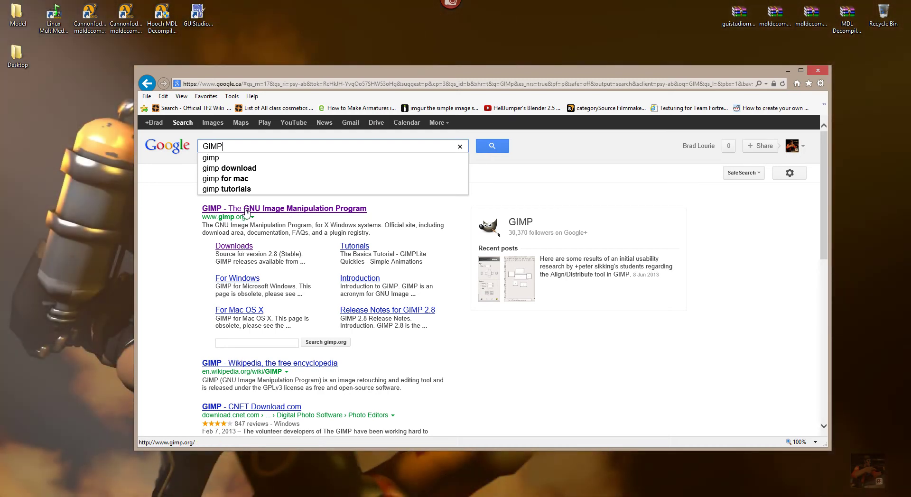
{"action": "left_click", "coordinate": [242, 250]}
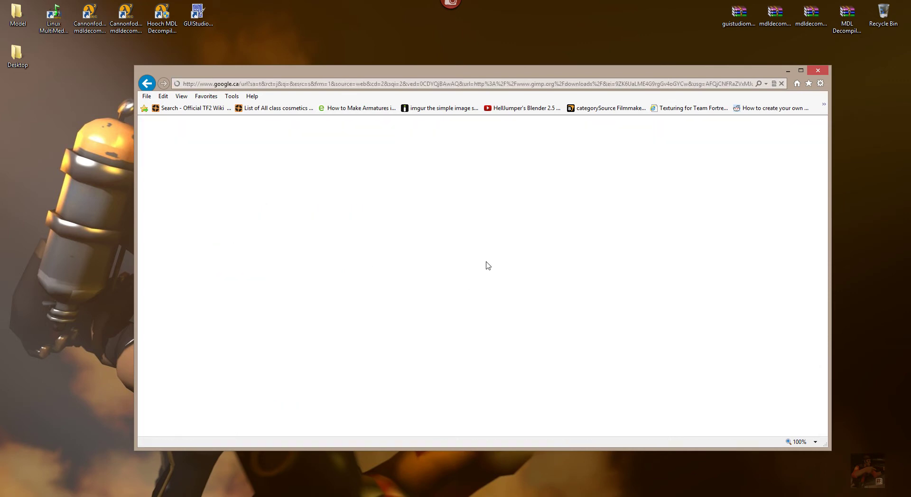
{"action": "scroll", "coordinate": [431, 324], "scroll_direction": "down", "scroll_amount": 2}
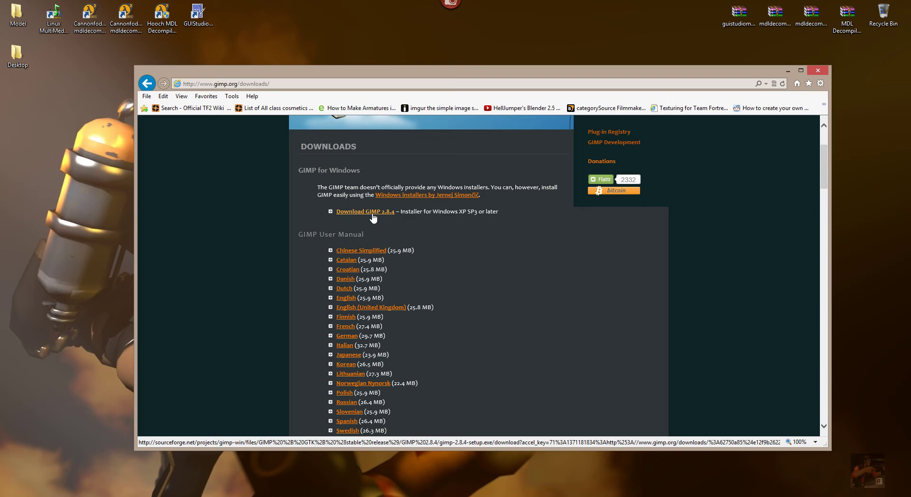
{"action": "left_click", "coordinate": [815, 71]}
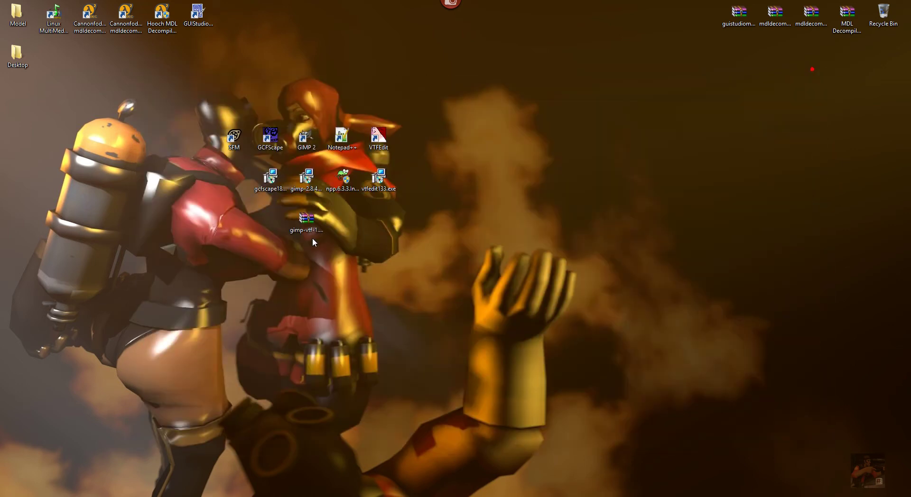
Step: Select the gimp-2.8.4-setup.exe installer on the desktop
{"action": "left_click", "coordinate": [306, 182]}
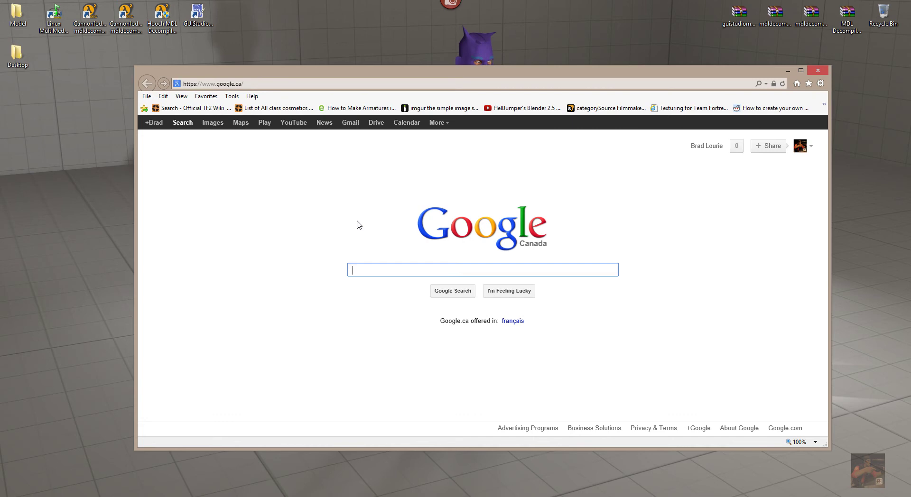
Step: Google 'gimp vtf plugin' and open the 'GIMP - Valve Developer Community' wiki article
{"action": "type", "text": "GIMP "}
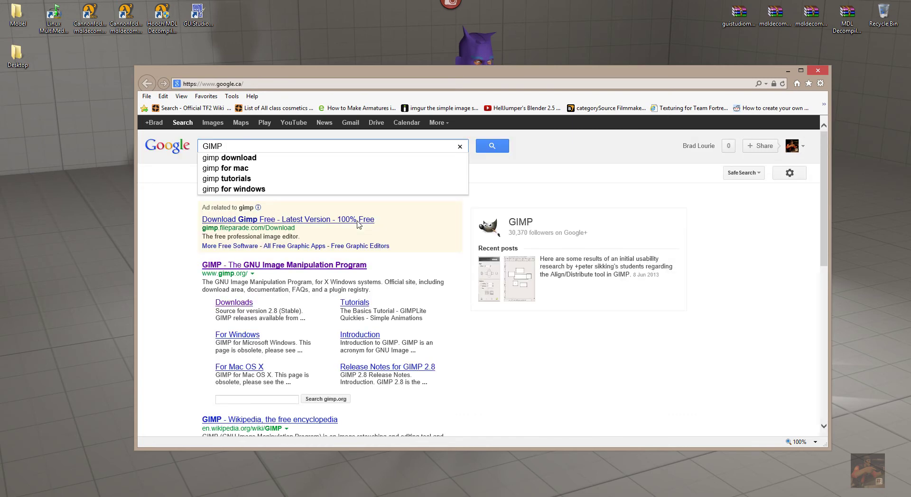
{"action": "type", "text": "VTF"}
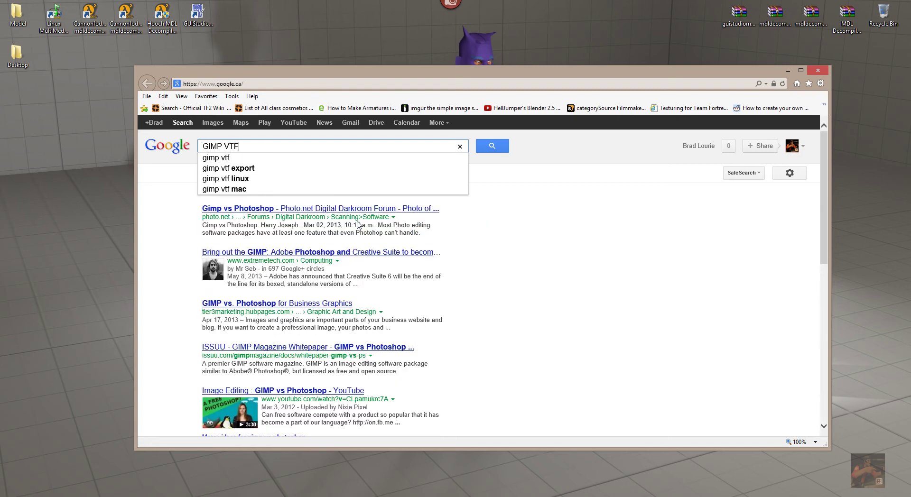
{"action": "type", "text": " P"}
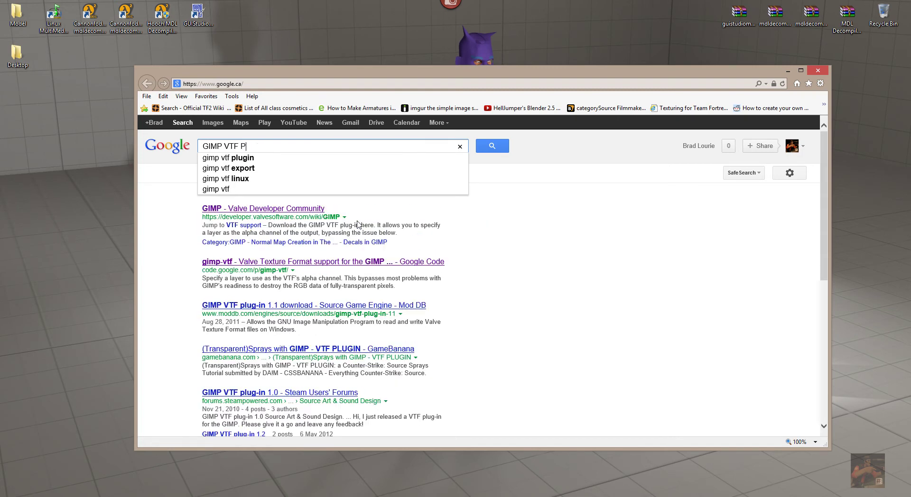
{"action": "type", "text": "lug"}
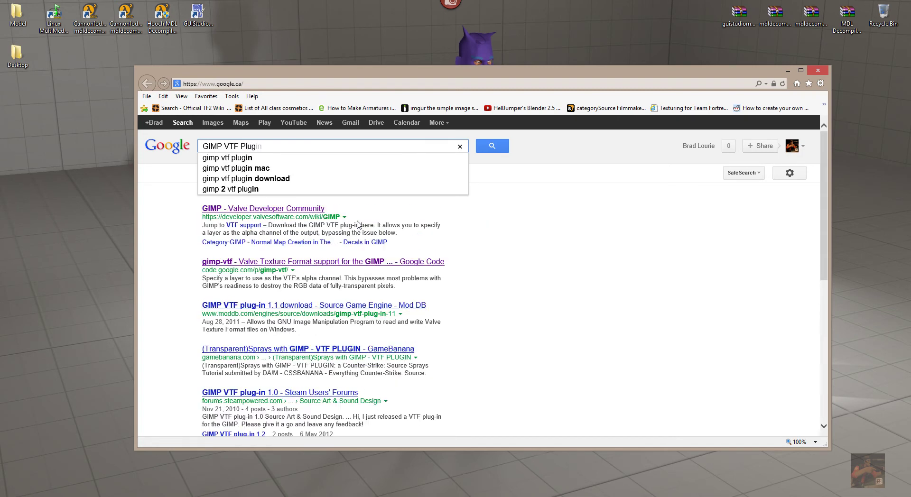
{"action": "key", "text": "Down"}
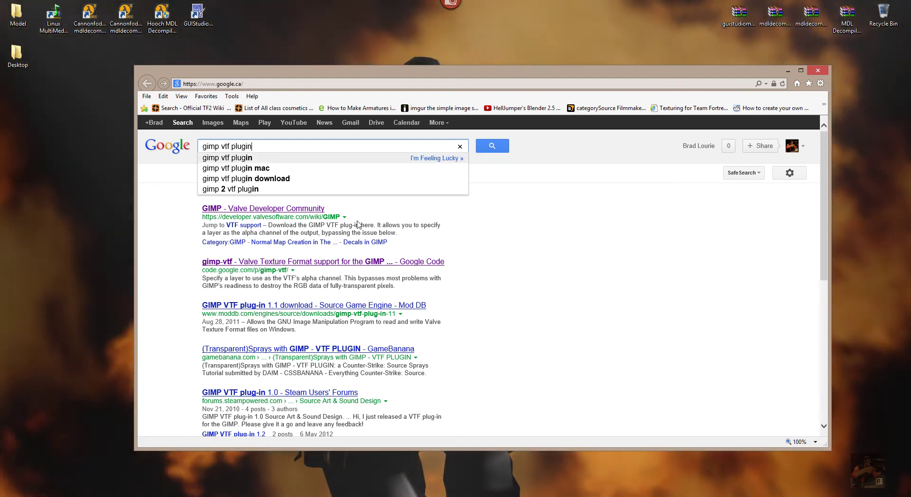
{"action": "key", "text": "Return"}
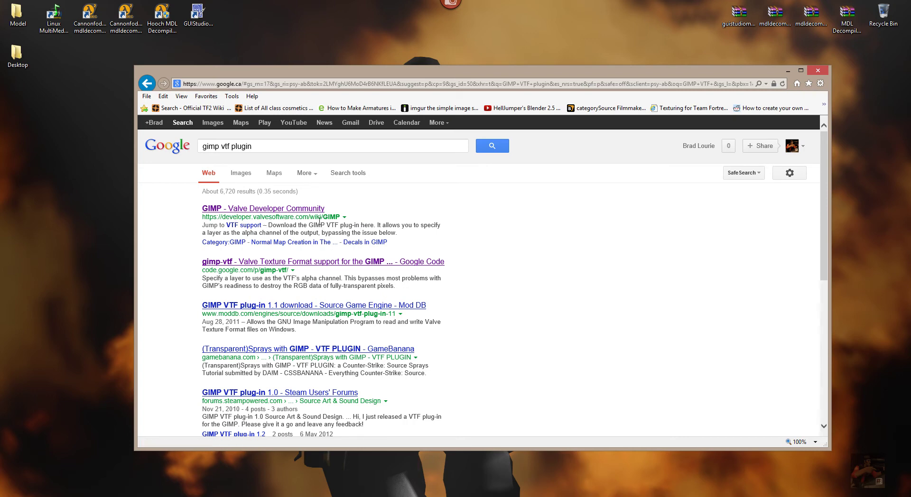
{"action": "left_click", "coordinate": [267, 210]}
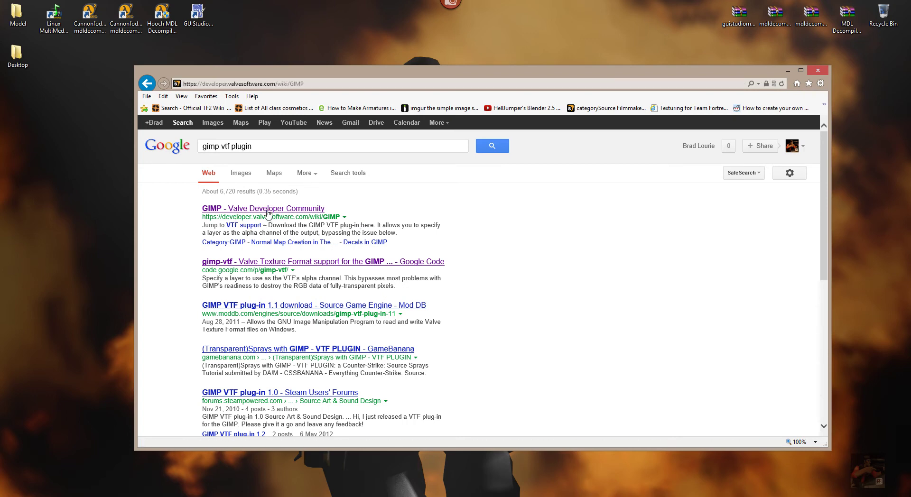
{"action": "scroll", "coordinate": [447, 228], "scroll_direction": "down", "scroll_amount": 5}
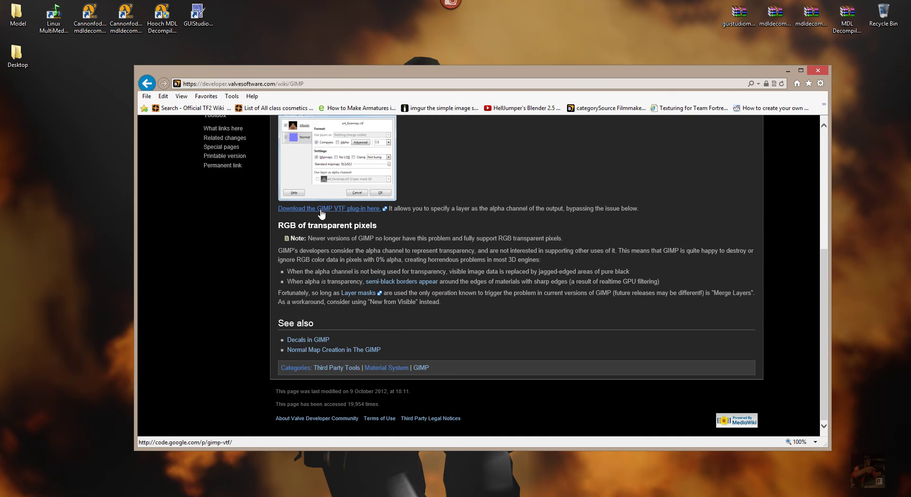
{"action": "scroll", "coordinate": [423, 243], "scroll_direction": "up", "scroll_amount": 5}
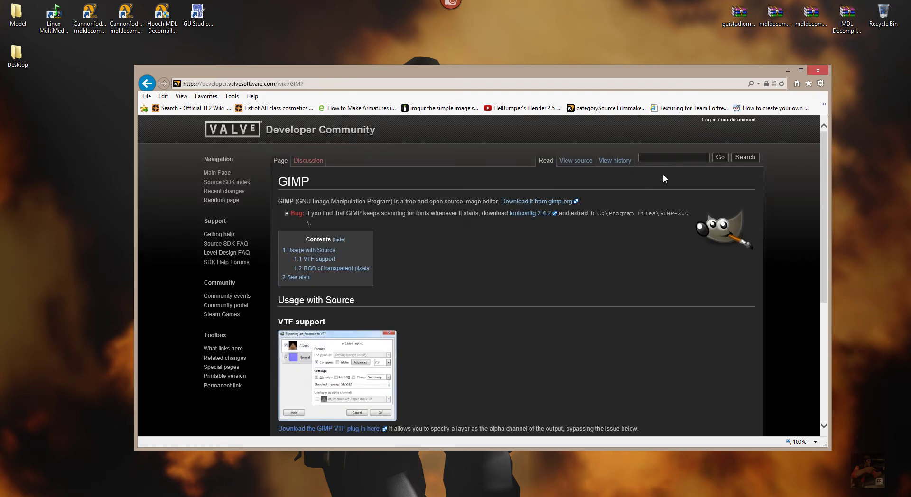
Step: Search the Valve Developer Community wiki for 'photoshop VTF'
{"action": "left_click", "coordinate": [653, 160]}
{"action": "type", "text": "photoshop VTF"}
{"action": "key", "text": "Return"}
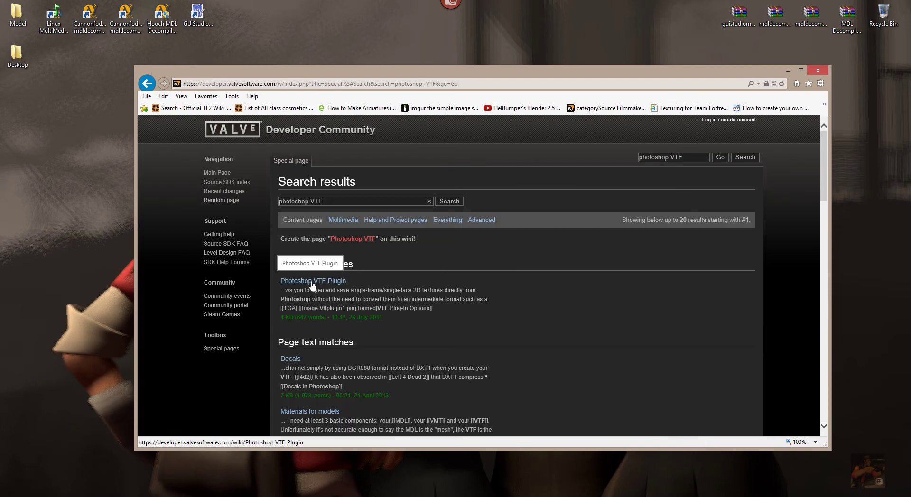
Step: Read the Photoshop VTF Plugin article, then enter 'Paint.net' in the wiki search box
{"action": "left_click", "coordinate": [312, 284]}
{"action": "scroll", "coordinate": [468, 313], "scroll_direction": "down", "scroll_amount": 10}
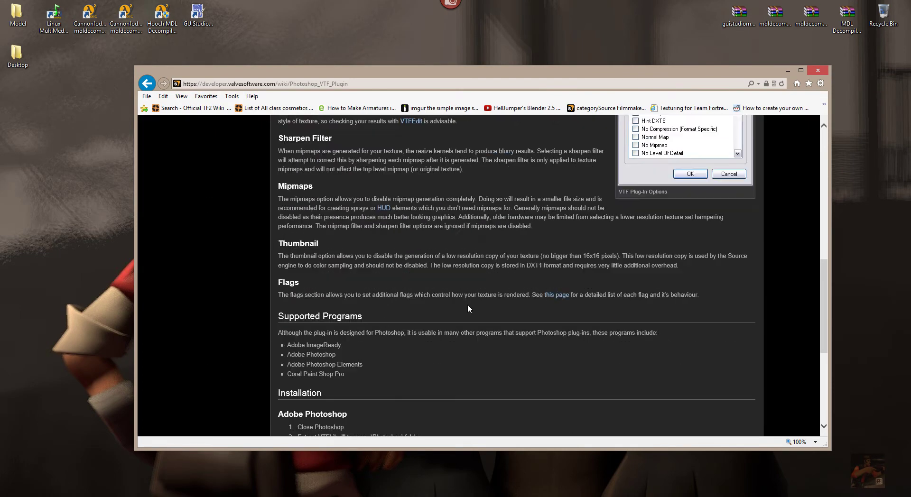
{"action": "scroll", "coordinate": [468, 309], "scroll_direction": "down", "scroll_amount": 3}
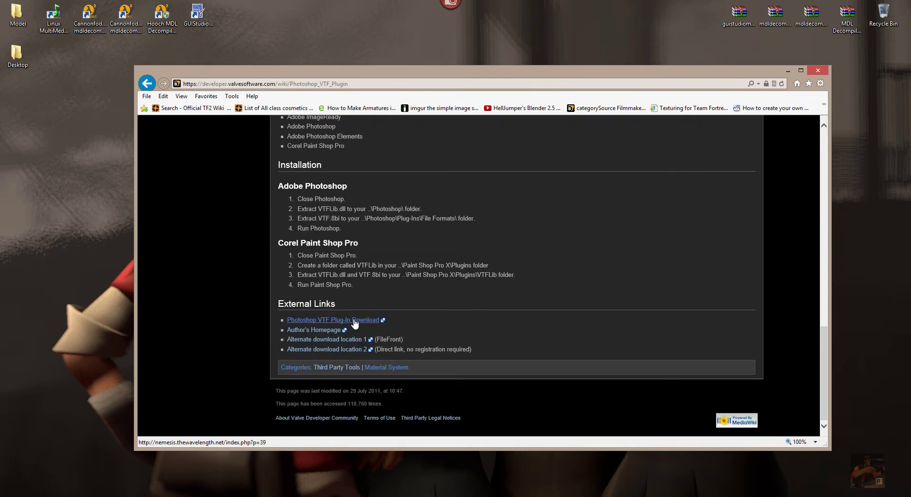
{"action": "scroll", "coordinate": [437, 313], "scroll_direction": "up", "scroll_amount": 15}
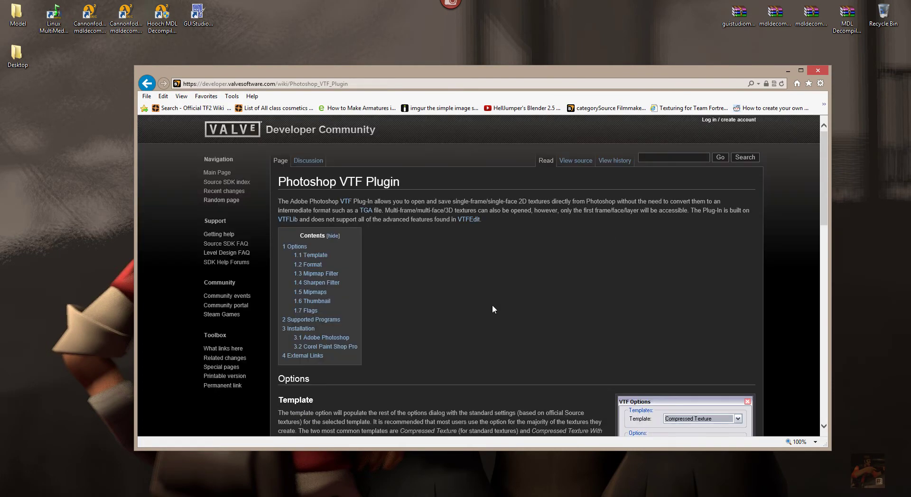
{"action": "left_click", "coordinate": [651, 158]}
{"action": "type", "text": "Paint.net"}
Step: Run the Paint.net search, open the Valve Texture Format article, and scroll to its Utilities list
{"action": "key", "text": "Return"}
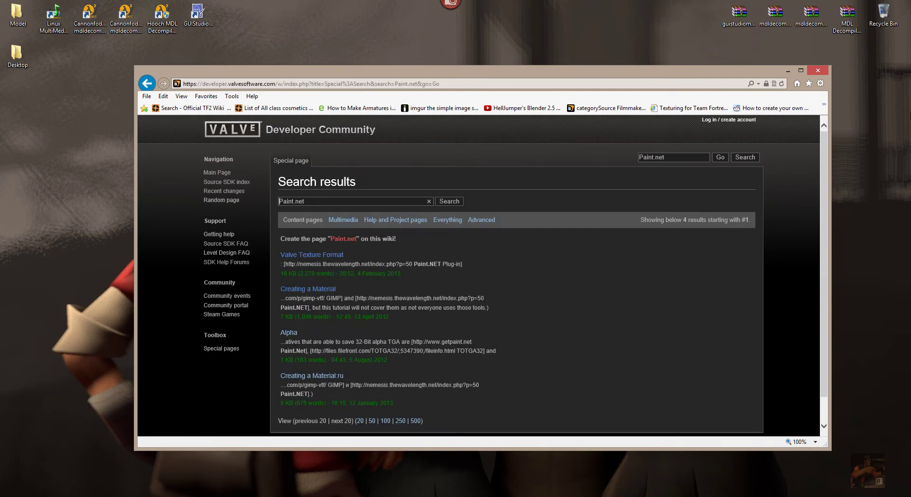
{"action": "left_click", "coordinate": [312, 256]}
{"action": "scroll", "coordinate": [424, 274], "scroll_direction": "down", "scroll_amount": 3}
{"action": "scroll", "coordinate": [424, 271], "scroll_direction": "down", "scroll_amount": 4}
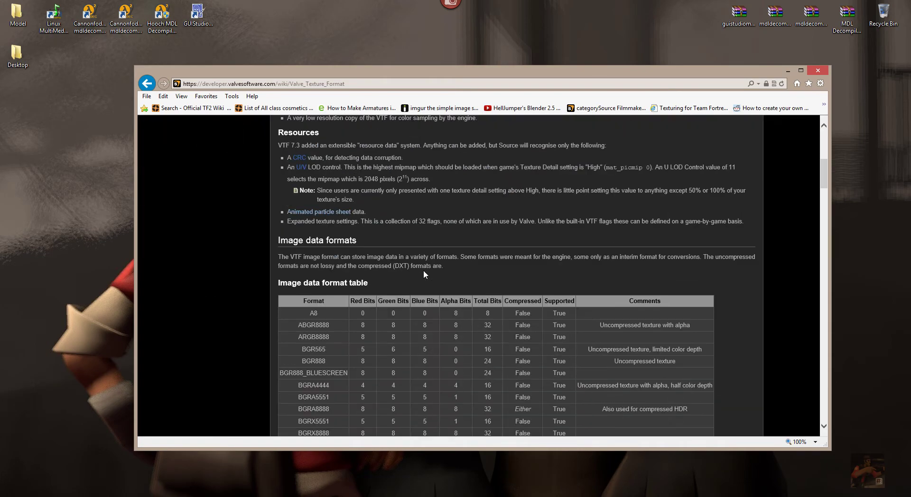
{"action": "scroll", "coordinate": [424, 268], "scroll_direction": "down", "scroll_amount": 10}
{"action": "scroll", "coordinate": [423, 266], "scroll_direction": "down", "scroll_amount": 12}
{"action": "scroll", "coordinate": [502, 245], "scroll_direction": "up", "scroll_amount": 10}
{"action": "scroll", "coordinate": [476, 284], "scroll_direction": "down", "scroll_amount": 20}
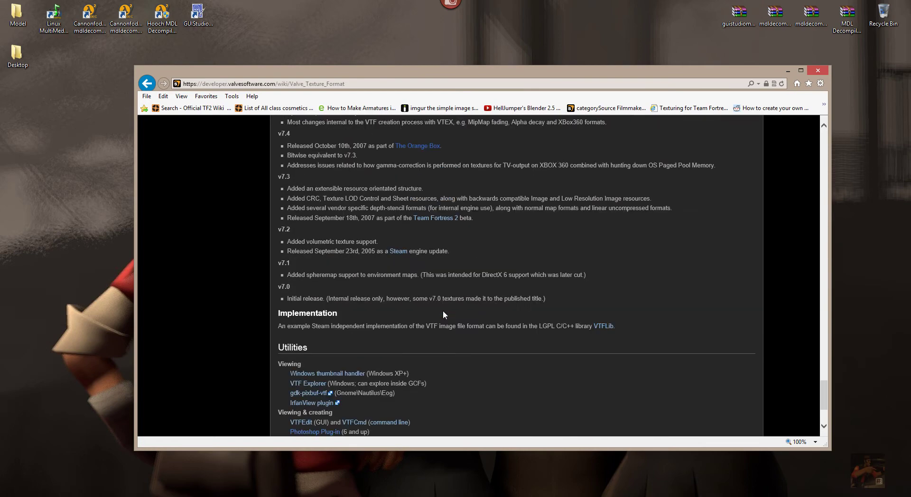
{"action": "scroll", "coordinate": [442, 311], "scroll_direction": "down", "scroll_amount": 5}
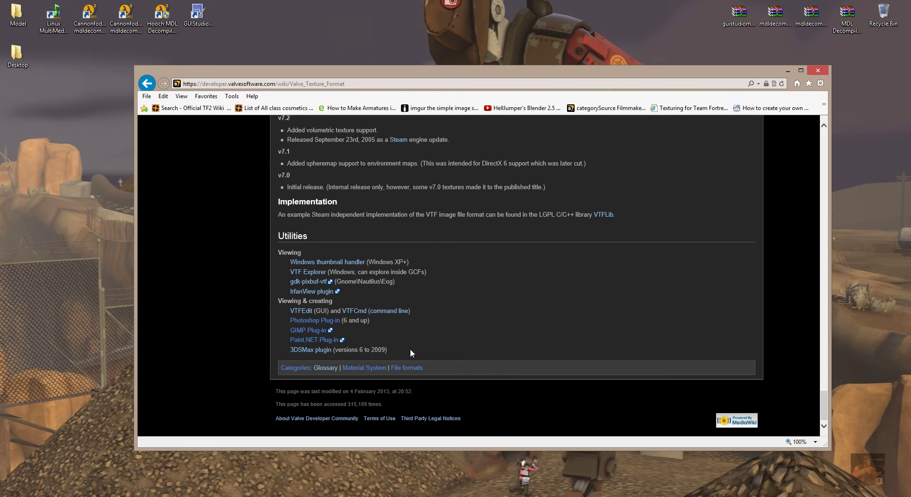
{"action": "scroll", "coordinate": [410, 351], "scroll_direction": "up", "scroll_amount": 20}
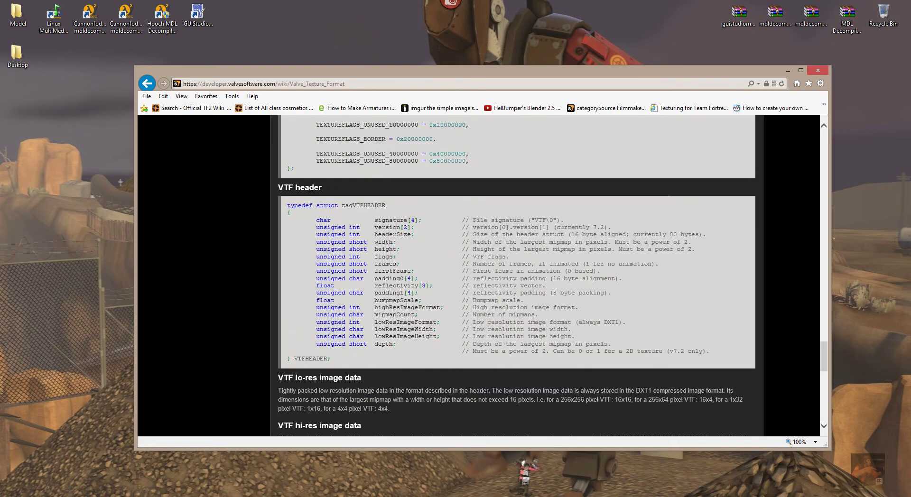
{"action": "scroll", "coordinate": [406, 303], "scroll_direction": "down", "scroll_amount": 10}
{"action": "scroll", "coordinate": [407, 304], "scroll_direction": "up", "scroll_amount": 15}
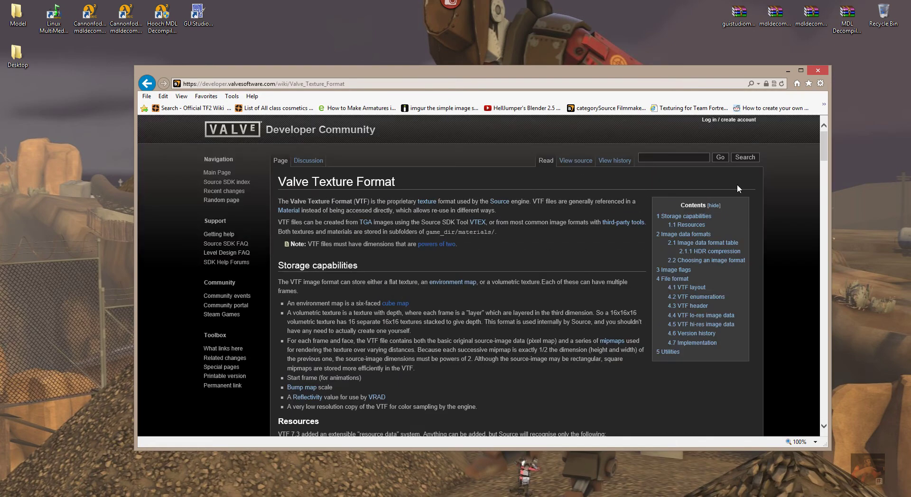
{"action": "scroll", "coordinate": [359, 294], "scroll_direction": "down", "scroll_amount": 20}
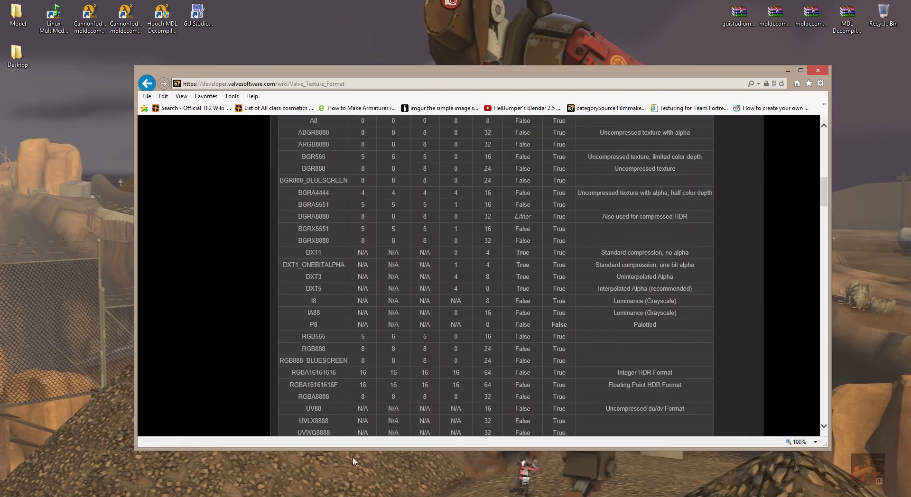
{"action": "scroll", "coordinate": [369, 339], "scroll_direction": "down", "scroll_amount": 20}
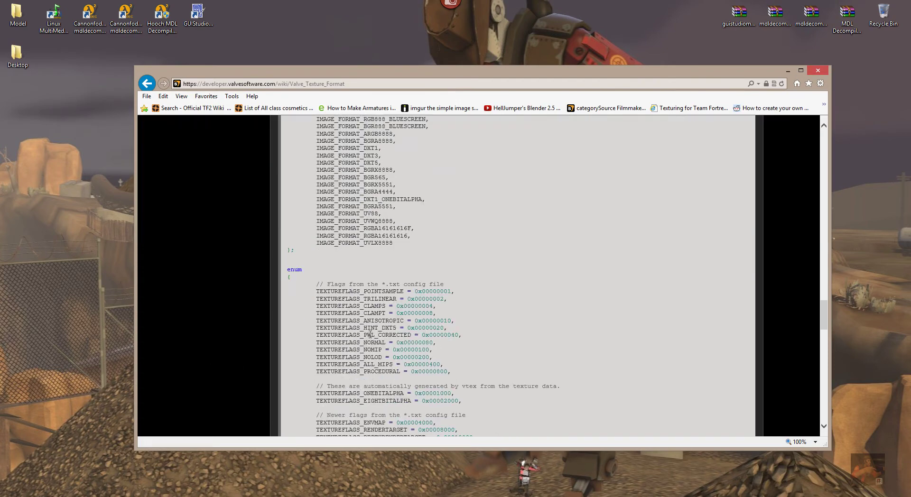
{"action": "scroll", "coordinate": [366, 343], "scroll_direction": "down", "scroll_amount": 4}
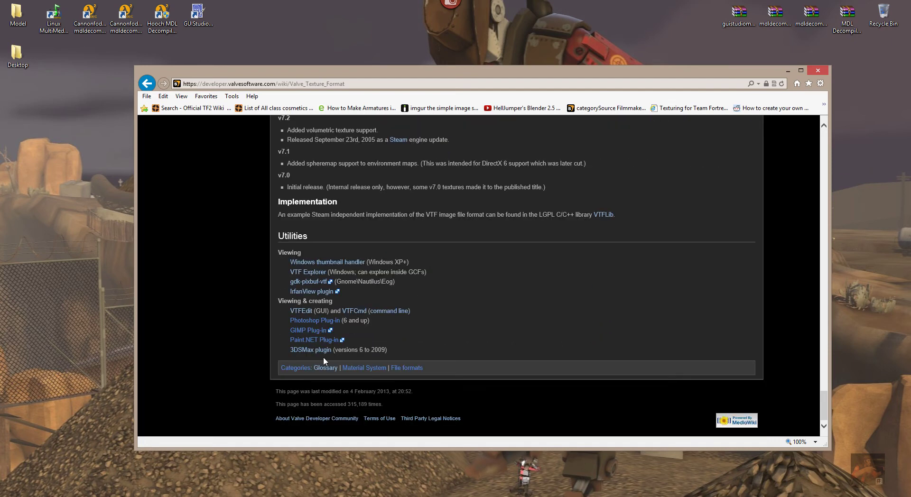
Step: Follow the GIMP Plug-in link to the gimp-vtf Google Code project page and review it
{"action": "left_click", "coordinate": [313, 333]}
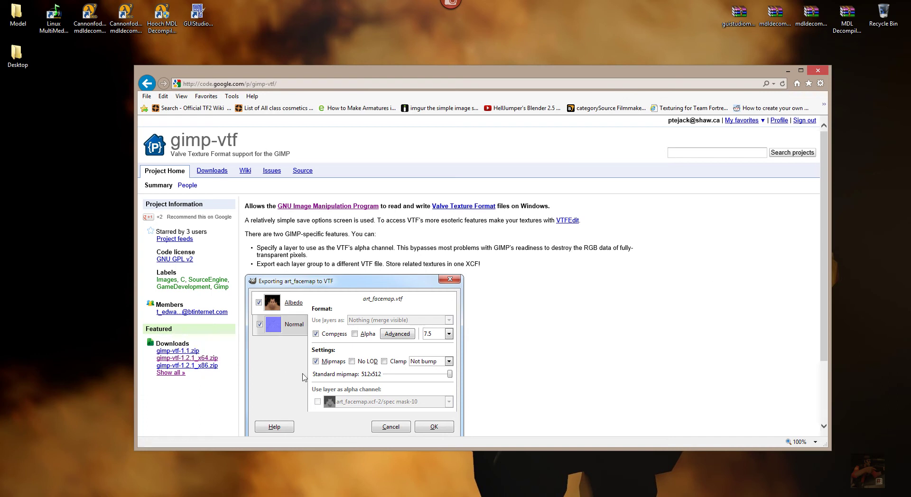
{"action": "scroll", "coordinate": [587, 298], "scroll_direction": "down", "scroll_amount": 1}
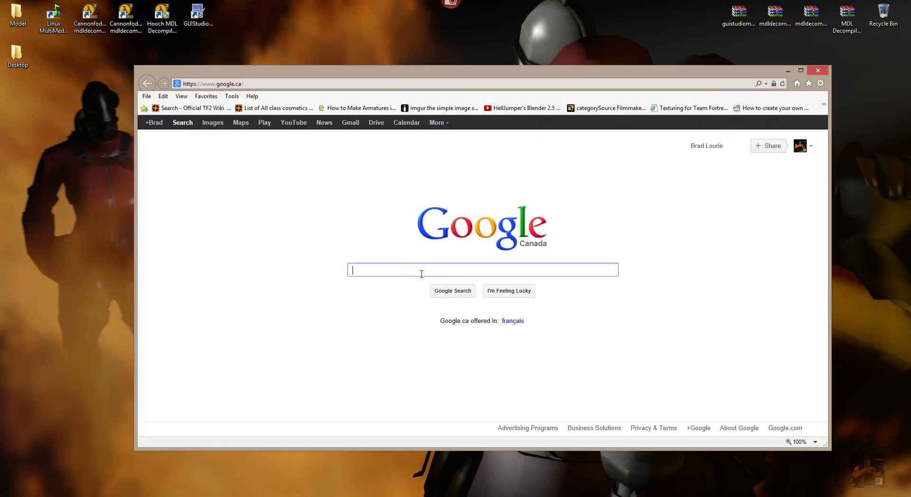
Step: Search Google for Notepad++ and start the v6.3.3 installer download
{"action": "type", "text": "Notepad++"}
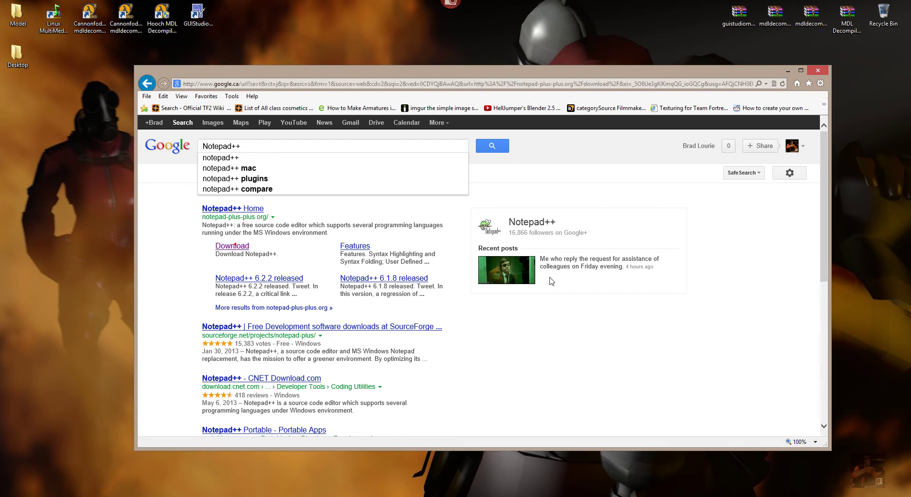
{"action": "left_click", "coordinate": [235, 245]}
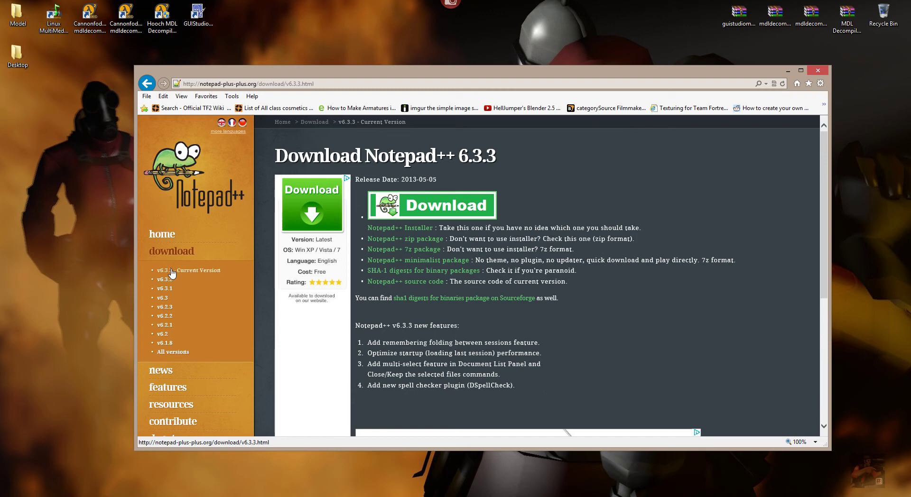
{"action": "left_click", "coordinate": [171, 274]}
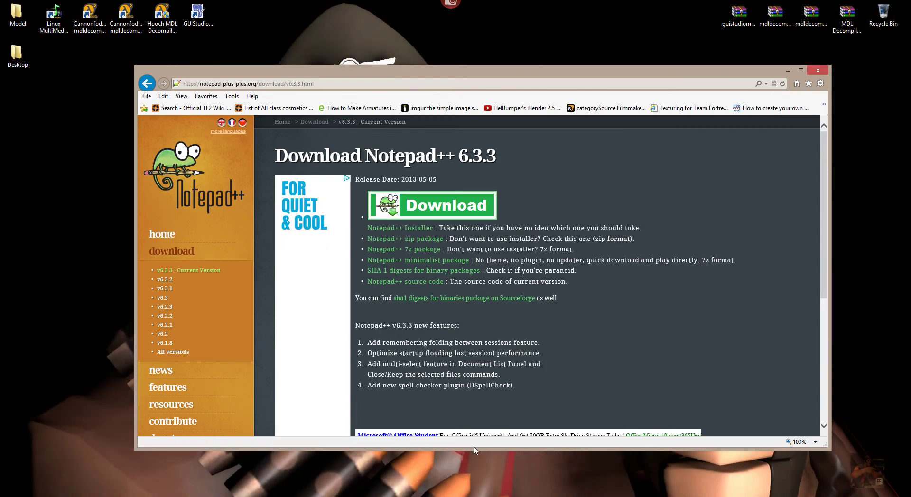
{"action": "left_click", "coordinate": [417, 232]}
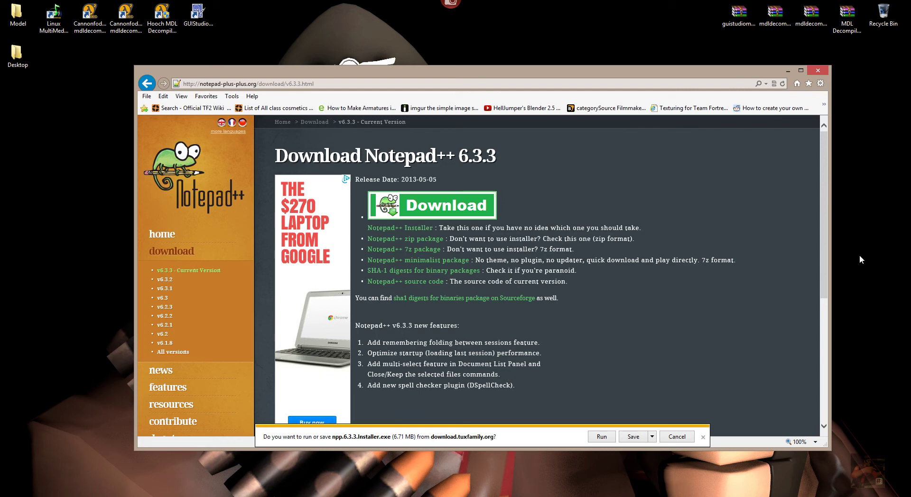
{"action": "left_click", "coordinate": [819, 71]}
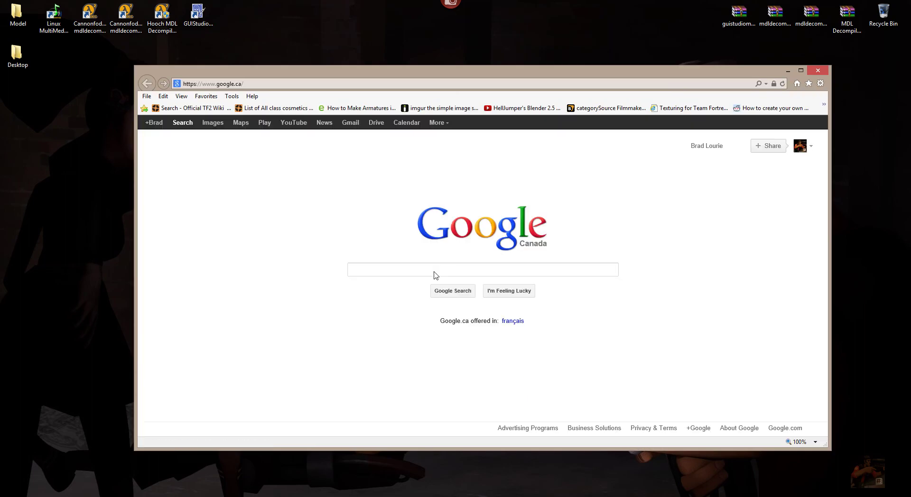
{"action": "left_click", "coordinate": [418, 267]}
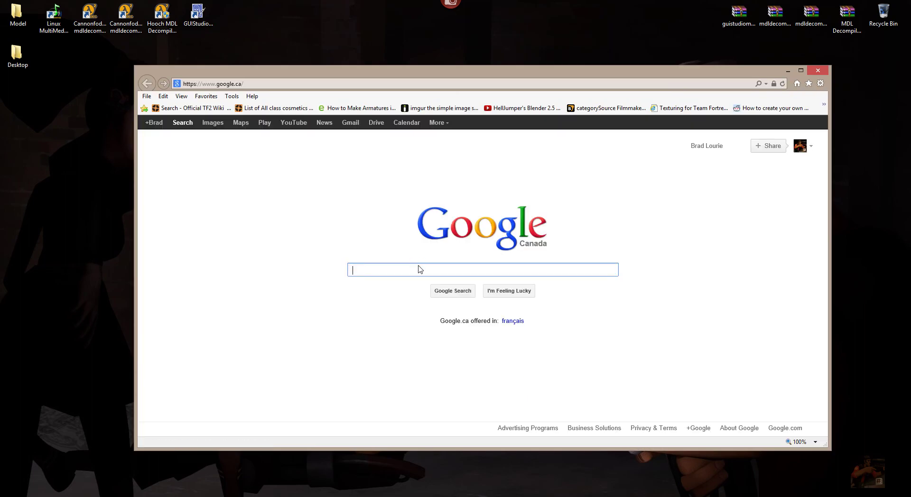
Step: Search Google for VTFEdit and open the Nem's Tools VTFEdit v1.3.3 download page
{"action": "type", "text": "VTFE"}
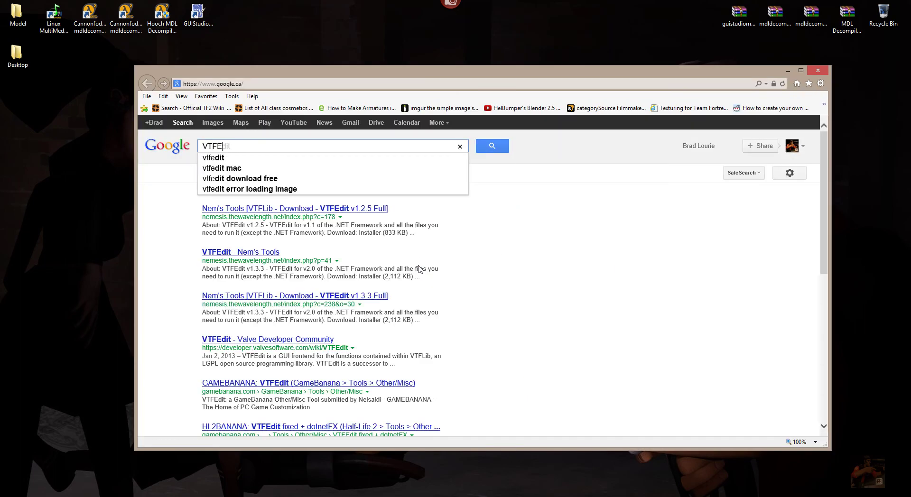
{"action": "type", "text": "dit"}
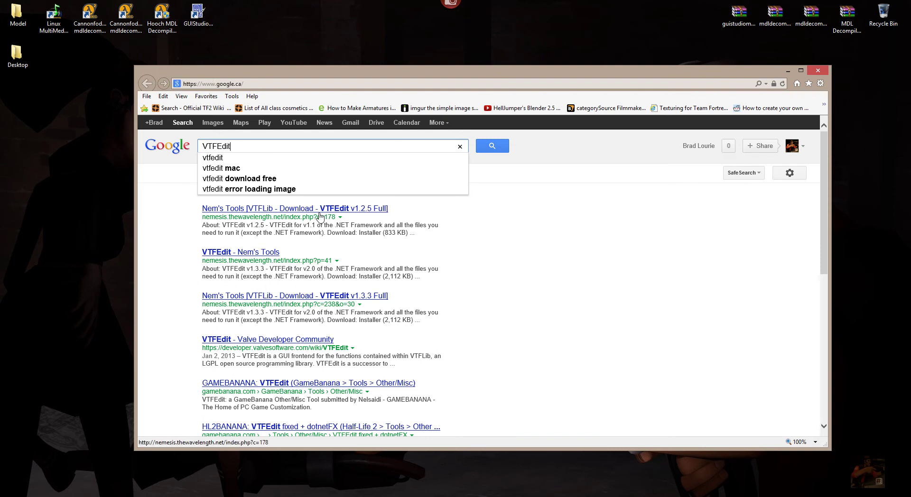
{"action": "left_click", "coordinate": [339, 296]}
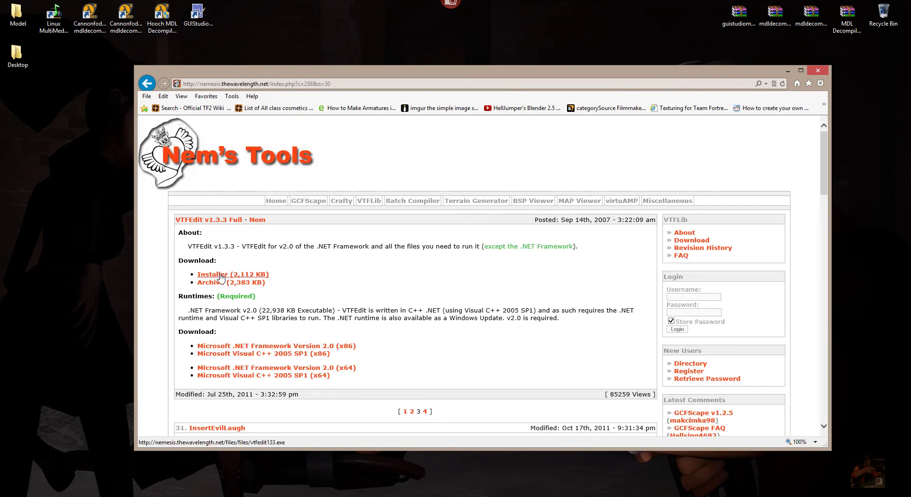
{"action": "left_click", "coordinate": [825, 70]}
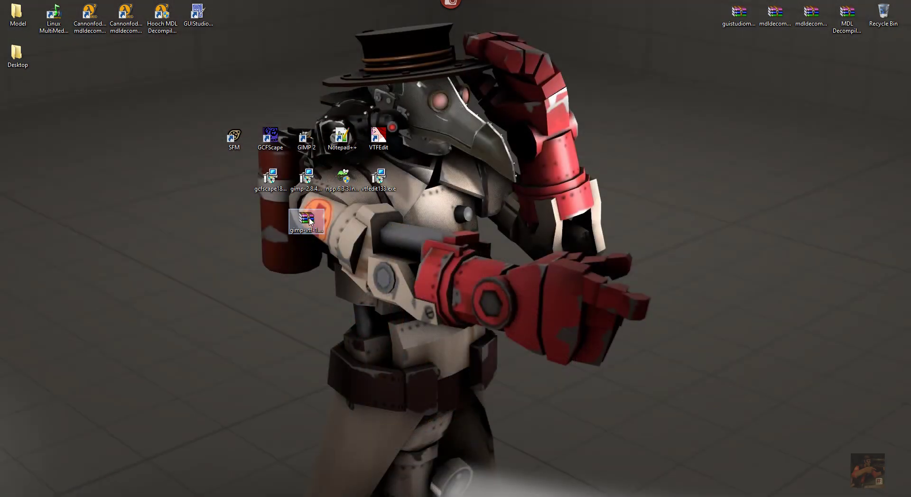
Step: Open gimp-vtf-1.2.1_x64.zip in WinRAR and select file-vtf.exe and VTFLib.dll
{"action": "double_click", "coordinate": [310, 219]}
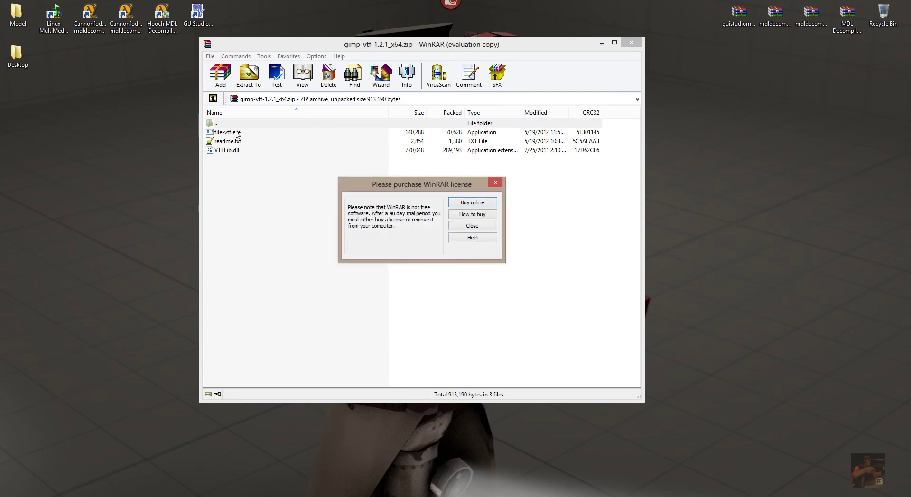
{"action": "left_click", "coordinate": [474, 226]}
{"action": "left_click", "coordinate": [230, 132]}
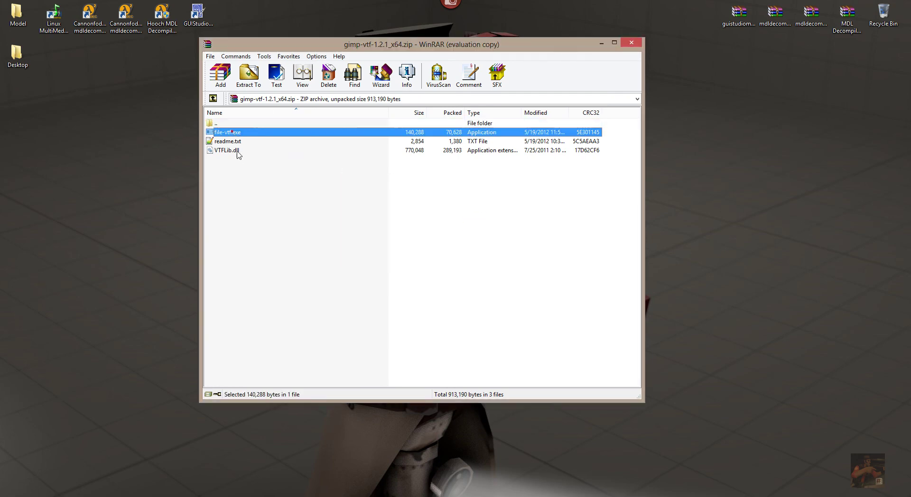
{"action": "left_click", "coordinate": [236, 151], "text": "ctrl"}
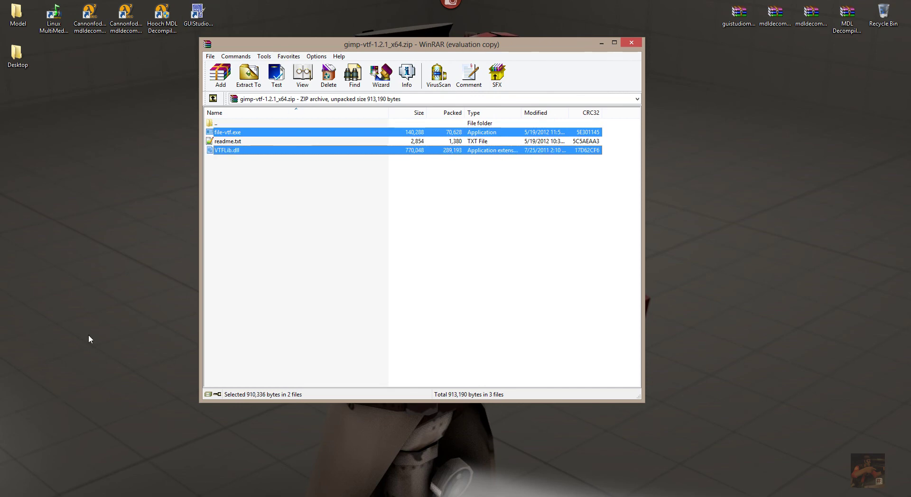
{"action": "left_click", "coordinate": [152, 420]}
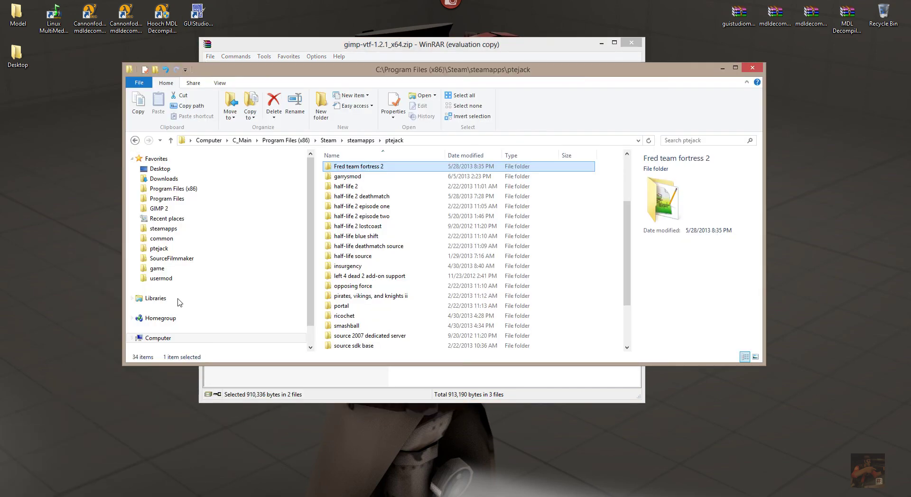
Step: Browse to the Program Files (x86)\Notepad++\plugins folder in File Explorer
{"action": "left_click", "coordinate": [161, 189]}
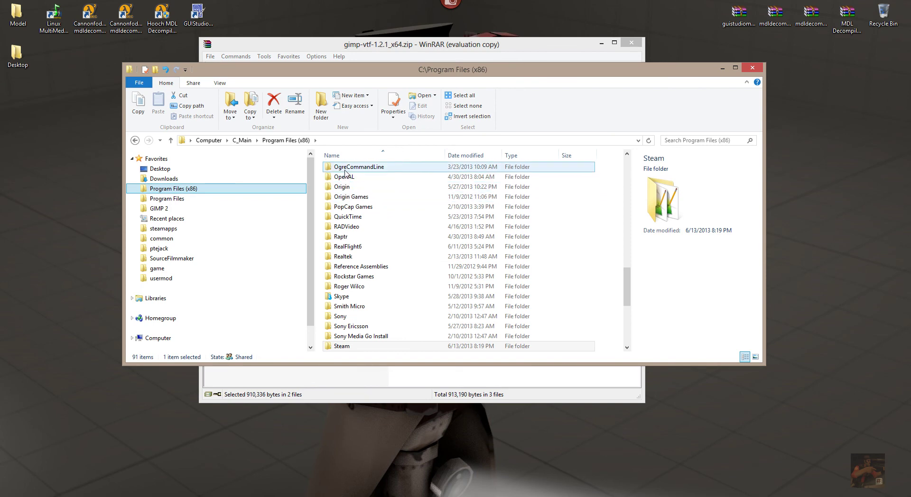
{"action": "scroll", "coordinate": [470, 249], "scroll_direction": "up", "scroll_amount": 3}
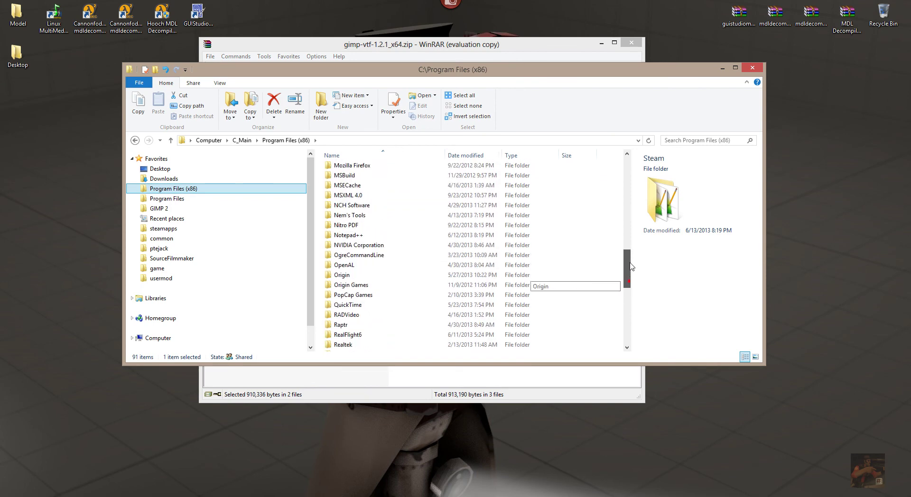
{"action": "double_click", "coordinate": [346, 243]}
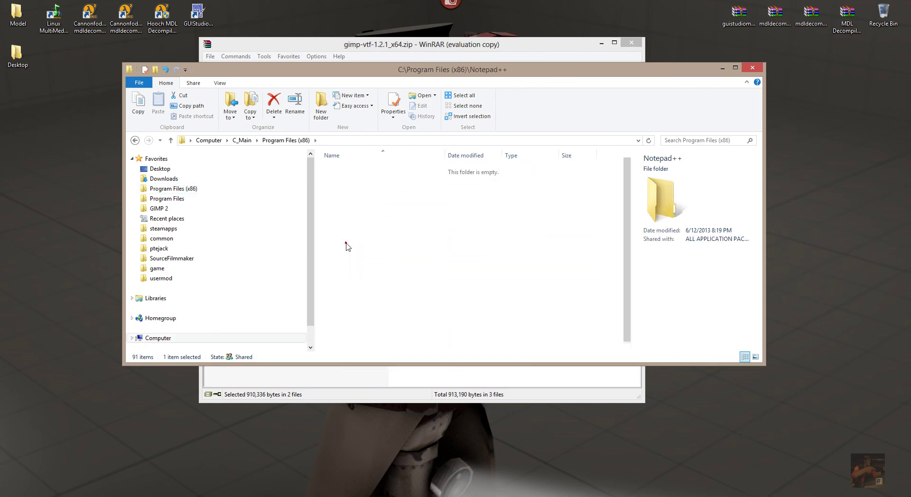
{"action": "double_click", "coordinate": [351, 179]}
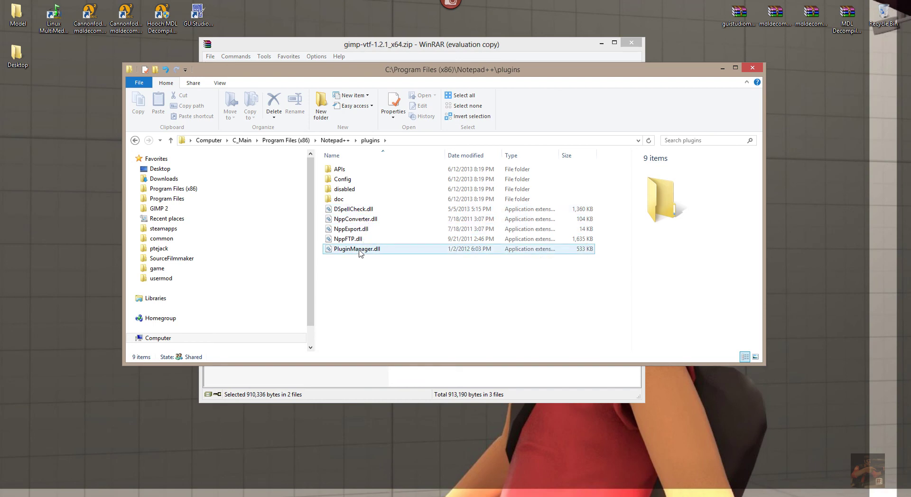
Step: Open the GIMP VTF archive's readme.txt to read its install notes
{"action": "mouse_move", "coordinate": [360, 253]}
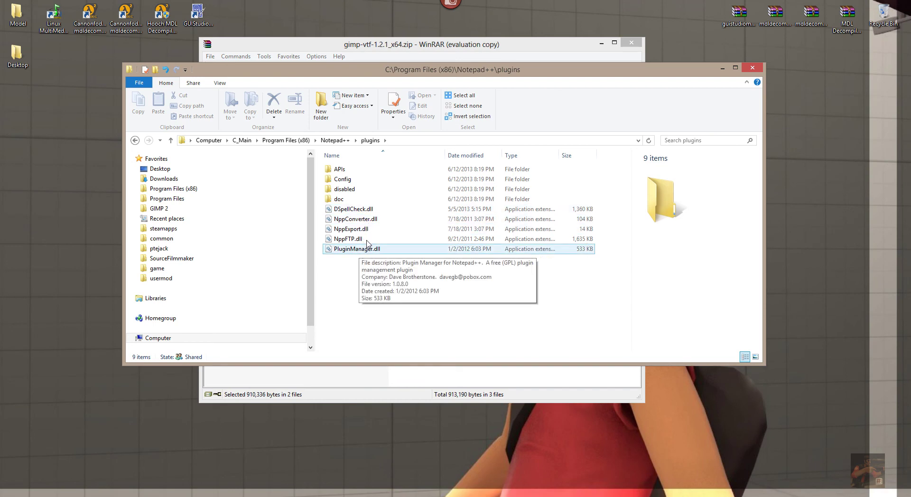
{"action": "left_click_drag", "start_coordinate": [356, 75], "coordinate": [361, 216]}
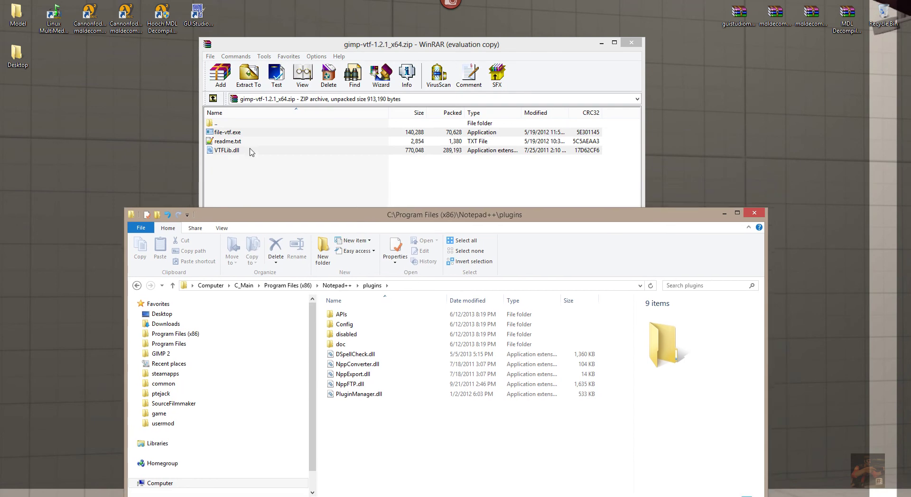
{"action": "double_click", "coordinate": [236, 141]}
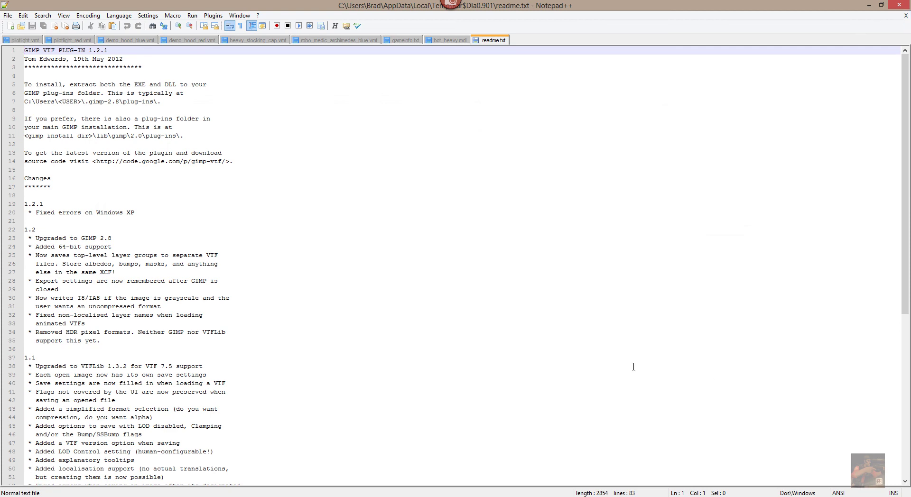
Step: Navigate File Explorer from GIMP 2 through lib\gimp\2.0 into the plug-ins folder
{"action": "key", "text": "alt+Tab"}
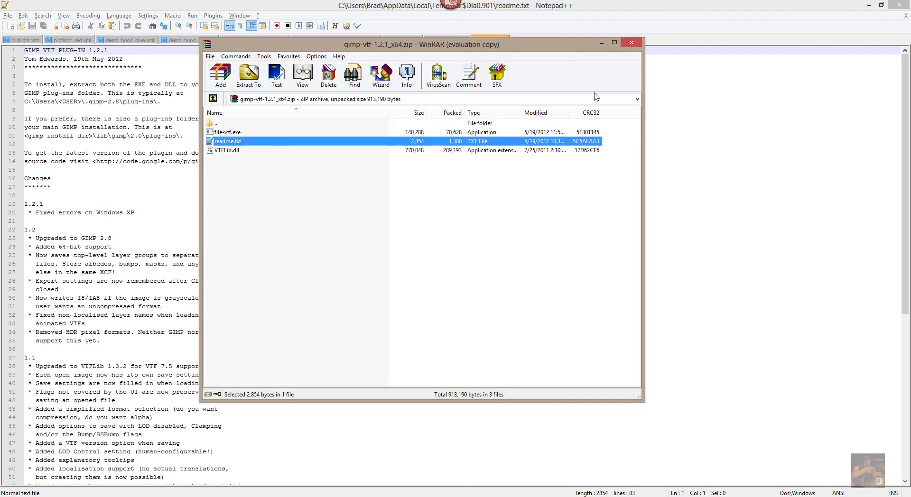
{"action": "key", "text": "alt+Tab"}
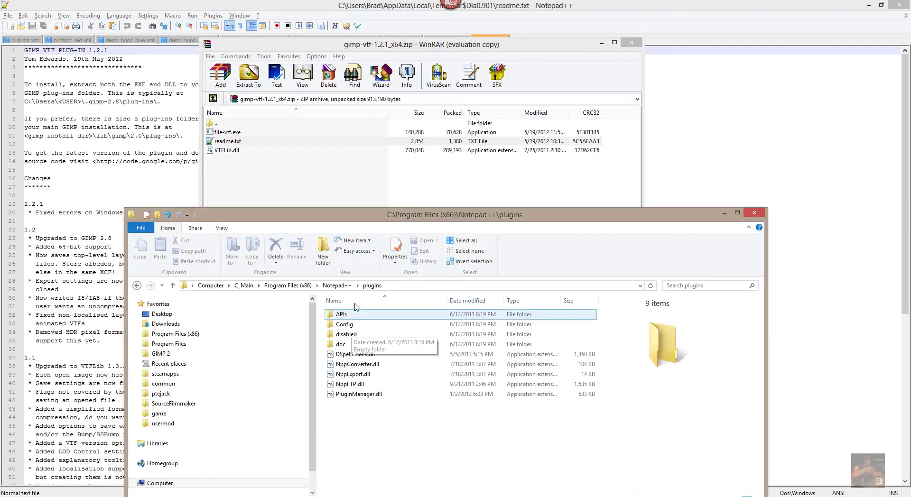
{"action": "left_click", "coordinate": [161, 354]}
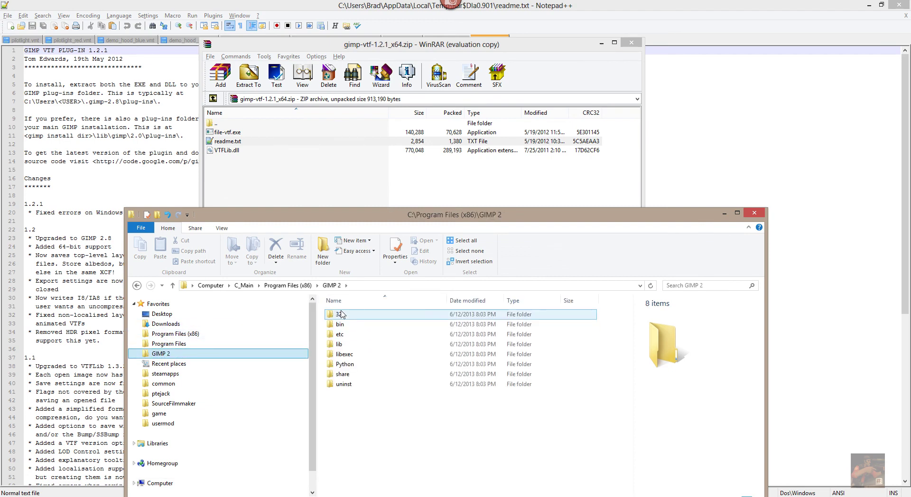
{"action": "double_click", "coordinate": [341, 345]}
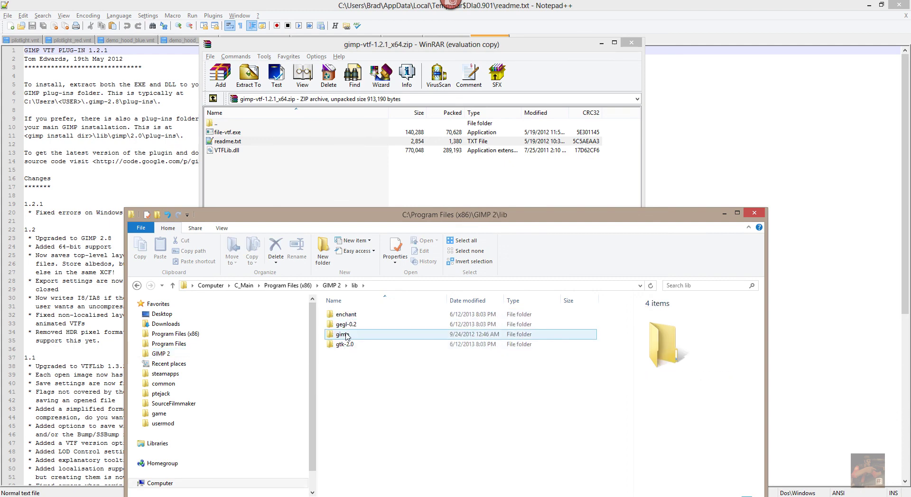
{"action": "double_click", "coordinate": [342, 335]}
{"action": "double_click", "coordinate": [344, 315]}
{"action": "double_click", "coordinate": [355, 344]}
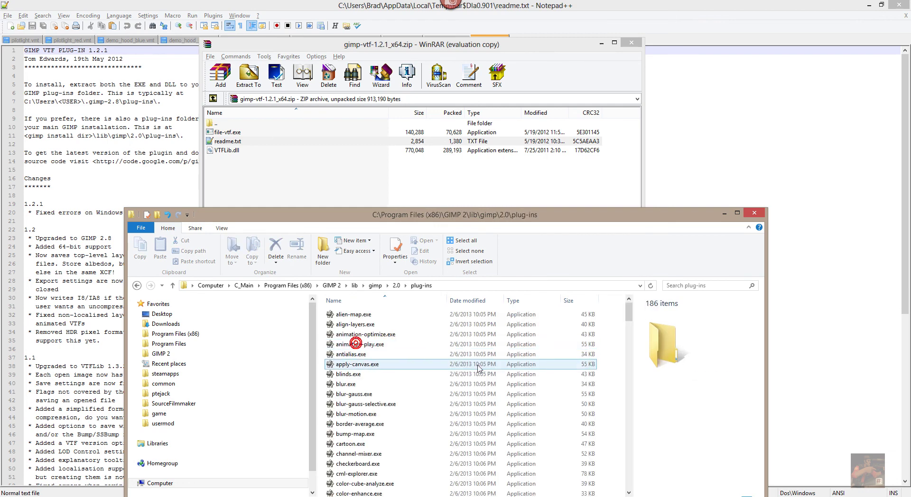
Step: Arrange the windows and try running file-vtf.exe, dismissing the missing libgimp DLL error
{"action": "left_click_drag", "start_coordinate": [379, 224], "coordinate": [446, 196]}
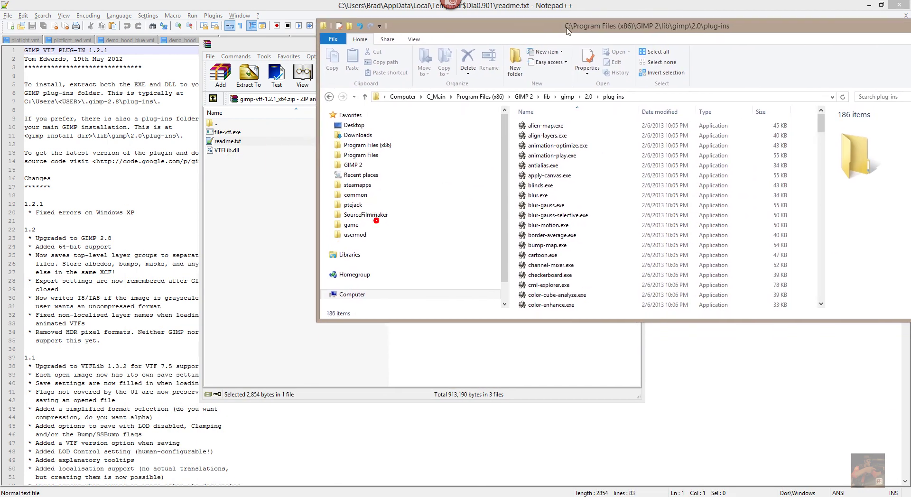
{"action": "left_click_drag", "start_coordinate": [568, 31], "coordinate": [564, 25]}
{"action": "left_click", "coordinate": [219, 132]}
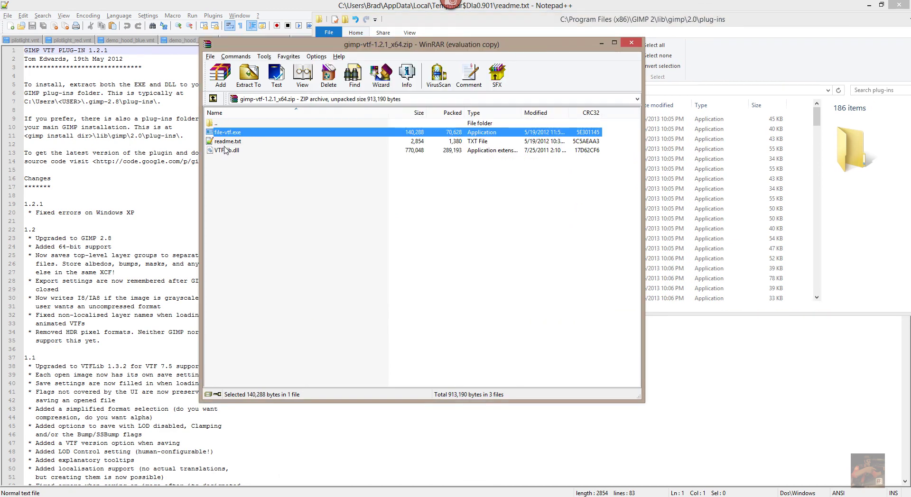
{"action": "left_click", "coordinate": [225, 150], "text": "ctrl"}
{"action": "left_click", "coordinate": [745, 72]}
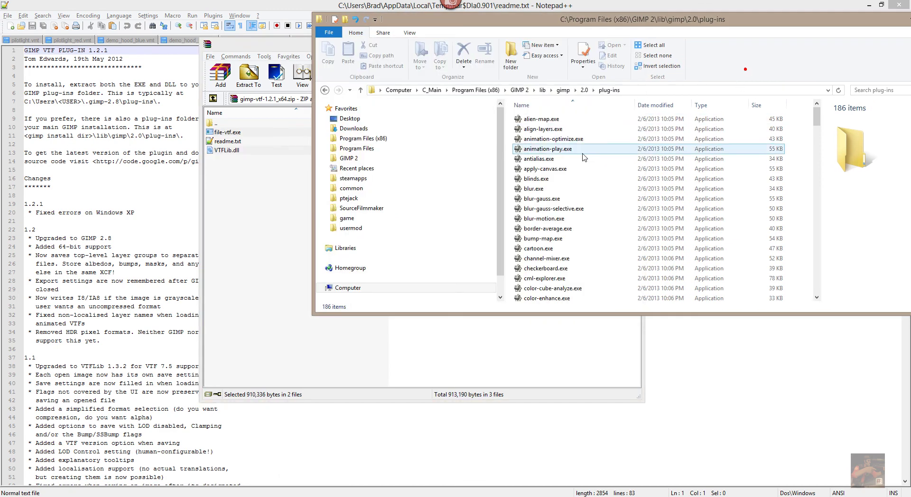
{"action": "left_click", "coordinate": [232, 134]}
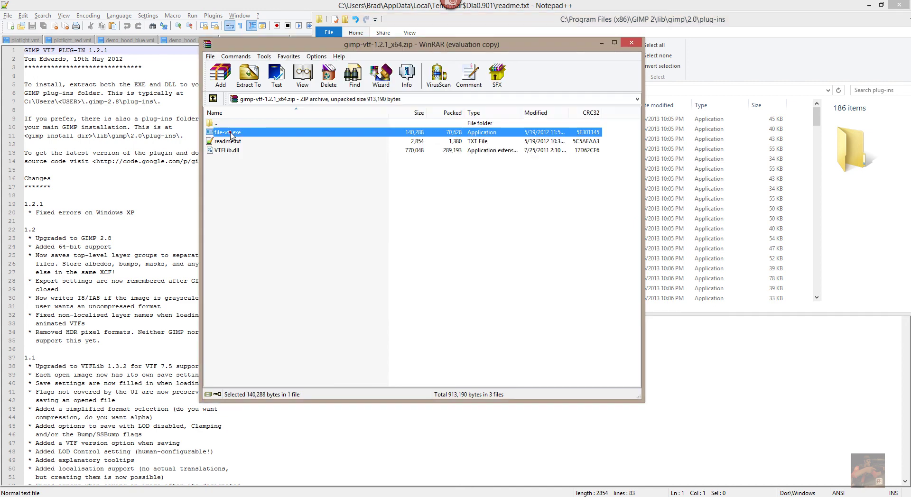
{"action": "double_click", "coordinate": [231, 135]}
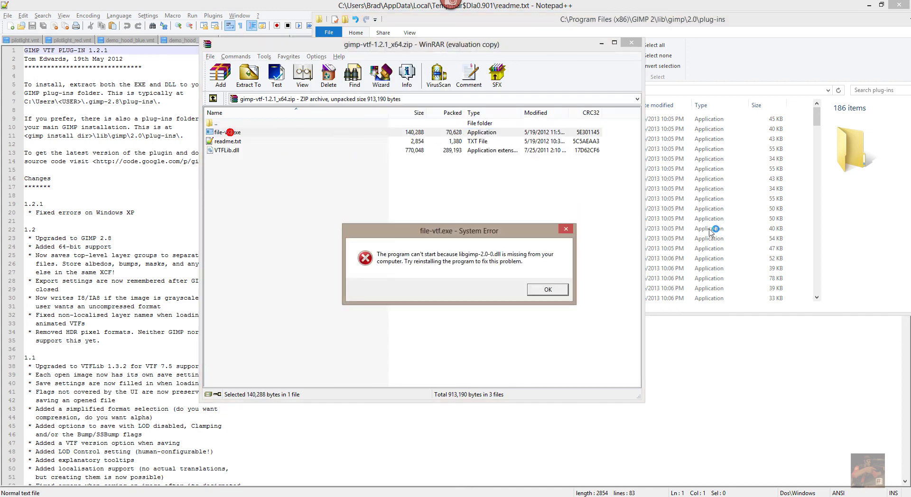
{"action": "left_click", "coordinate": [549, 290]}
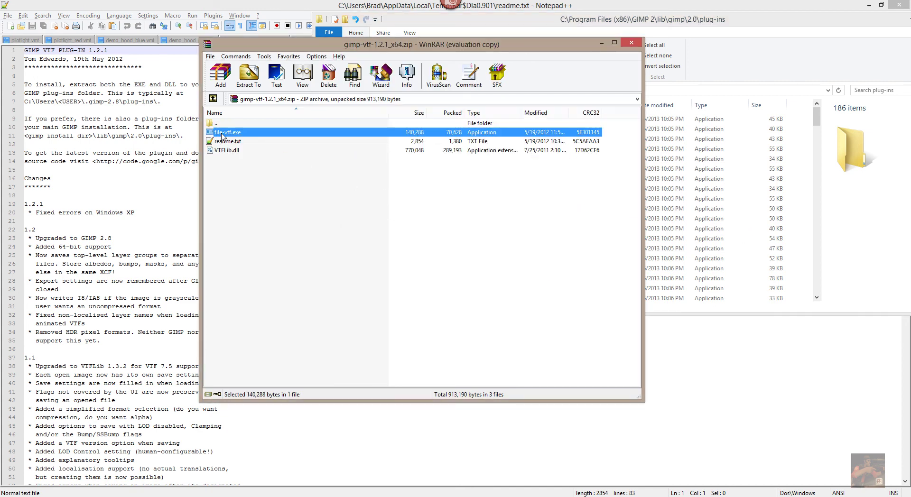
Step: Drag file-vtf.exe and VTFLib.dll into GIMP's plug-ins folder, replacing existing copies with admin permission
{"action": "mouse_move", "coordinate": [221, 136]}
{"action": "left_mouse_down"}
{"action": "mouse_move", "coordinate": [313, 161]}
{"action": "mouse_move", "coordinate": [736, 214]}
{"action": "mouse_move", "coordinate": [346, 195]}
{"action": "mouse_move", "coordinate": [228, 156]}
{"action": "mouse_move", "coordinate": [231, 135]}
{"action": "left_mouse_up"}
{"action": "left_click", "coordinate": [228, 151], "text": "shift"}
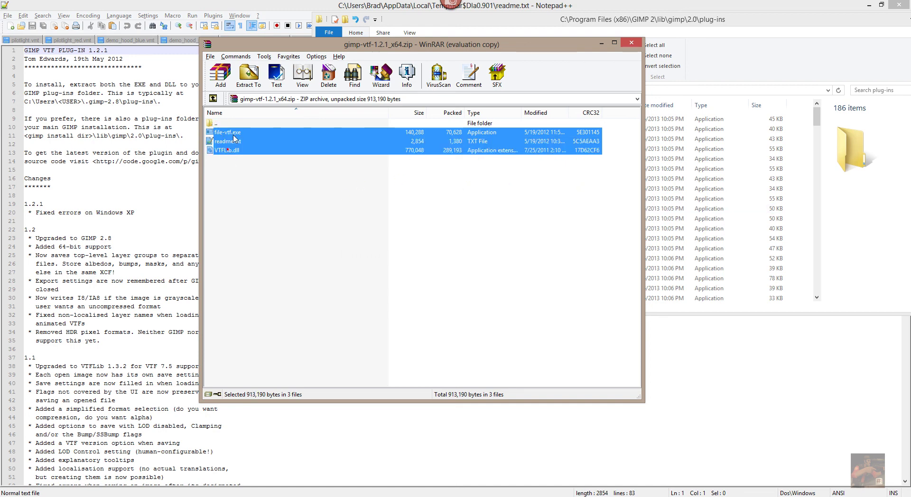
{"action": "left_click", "coordinate": [234, 134]}
{"action": "left_click", "coordinate": [232, 151], "text": "ctrl"}
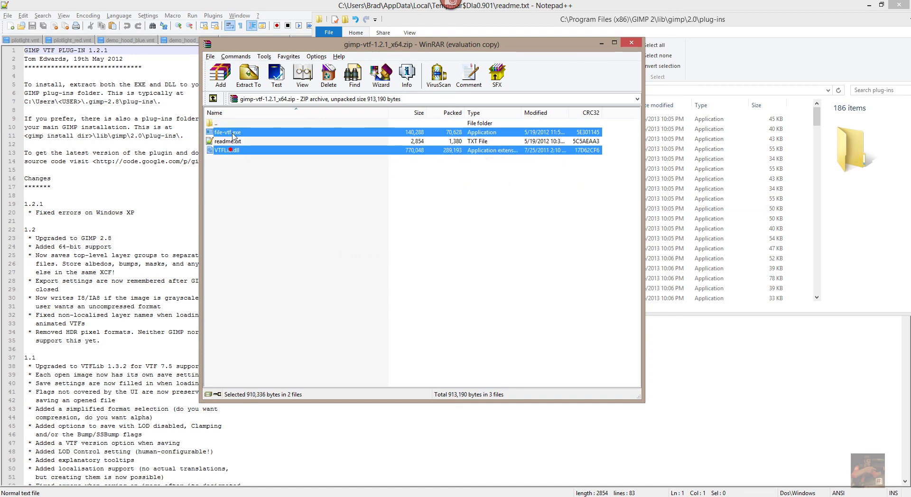
{"action": "left_click_drag", "start_coordinate": [236, 136], "coordinate": [800, 256]}
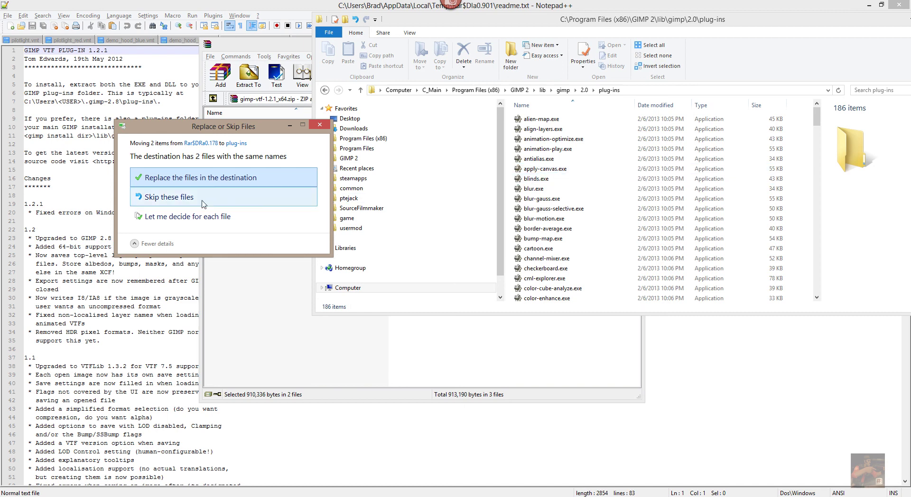
{"action": "left_click", "coordinate": [171, 182]}
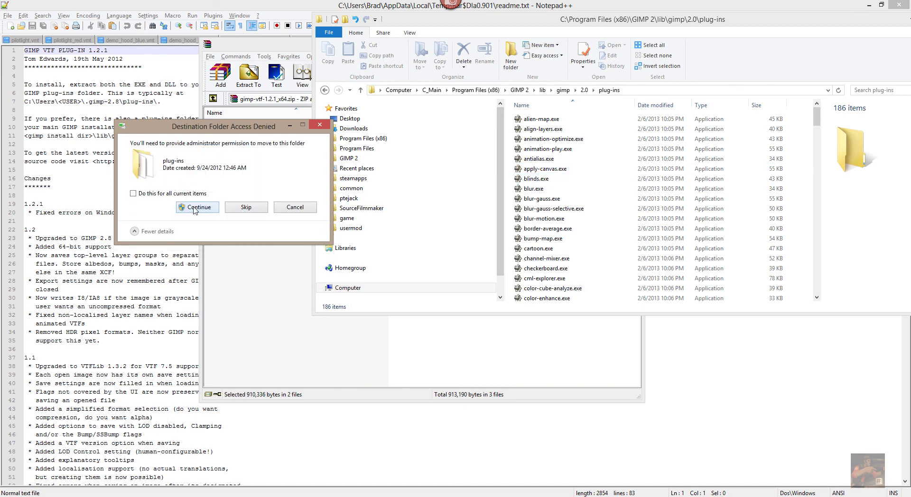
{"action": "left_click", "coordinate": [194, 207]}
{"action": "left_click", "coordinate": [194, 207]}
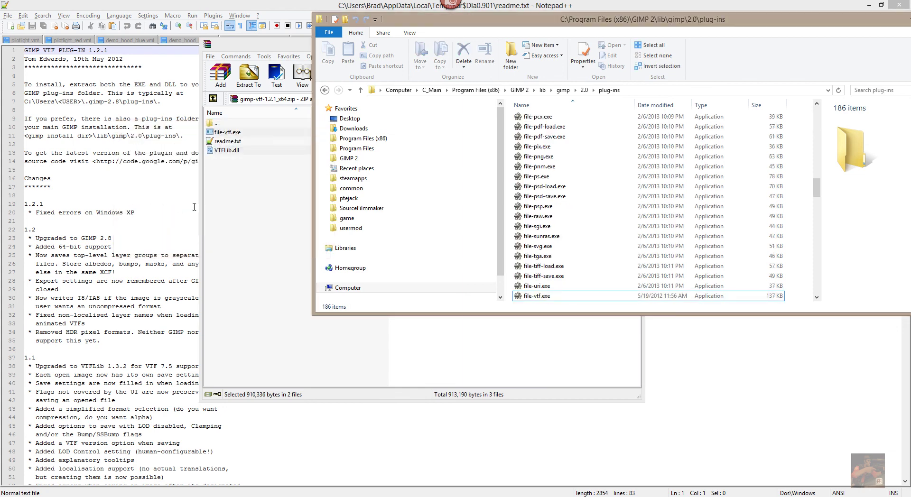
Step: Close the plug-ins folder window and the WinRAR archive
{"action": "key", "text": "super+Down"}
{"action": "left_click", "coordinate": [765, 70]}
{"action": "left_click", "coordinate": [625, 44]}
{"action": "left_click", "coordinate": [898, 6]}
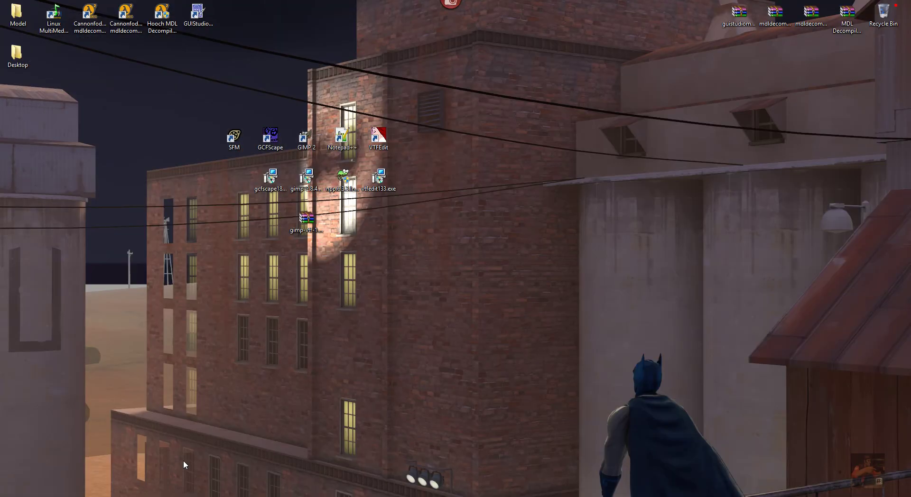